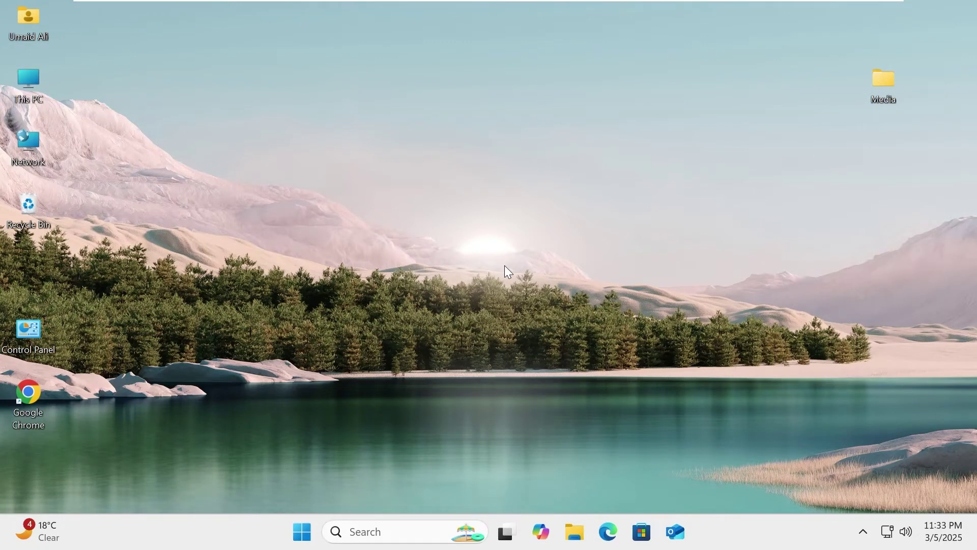
From Settings, search 'media stream' and open the Media streaming options window
{"action": "left_click", "coordinate": [297, 535]}
{"action": "left_click", "coordinate": [662, 173]}
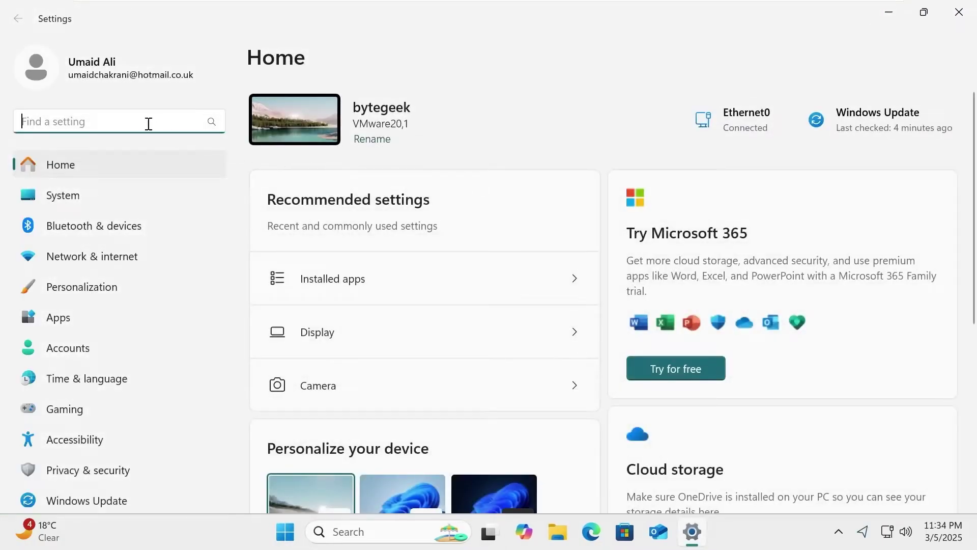
{"action": "left_click", "coordinate": [87, 122]}
{"action": "type", "text": "media"}
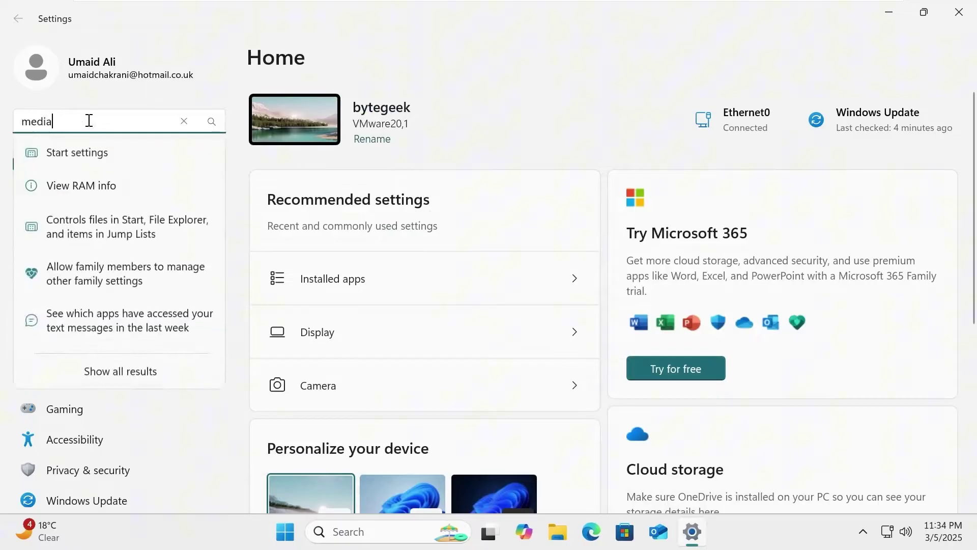
{"action": "type", "text": " stream"}
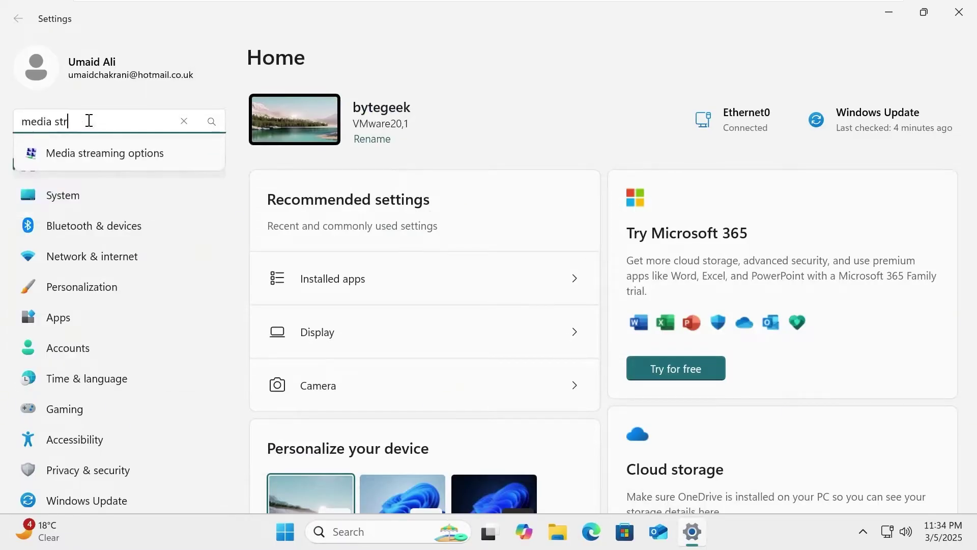
{"action": "left_click", "coordinate": [105, 153]}
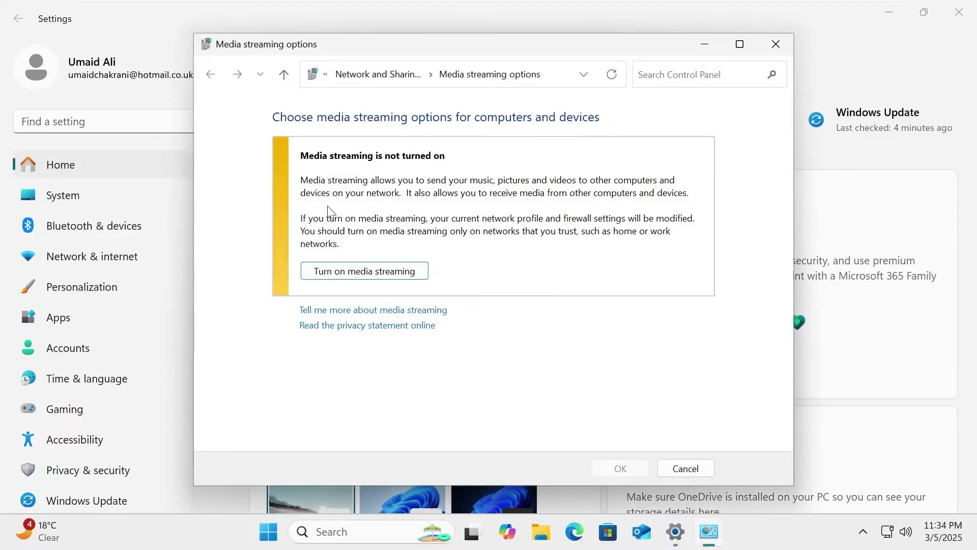
Turn on media streaming and name the media library Home Media
{"action": "left_click", "coordinate": [365, 272]}
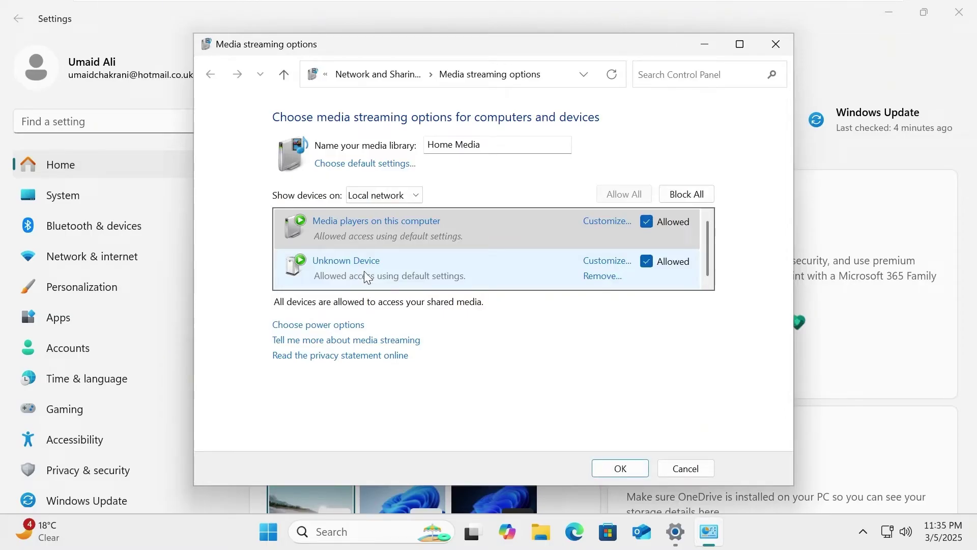
{"action": "left_click", "coordinate": [493, 145]}
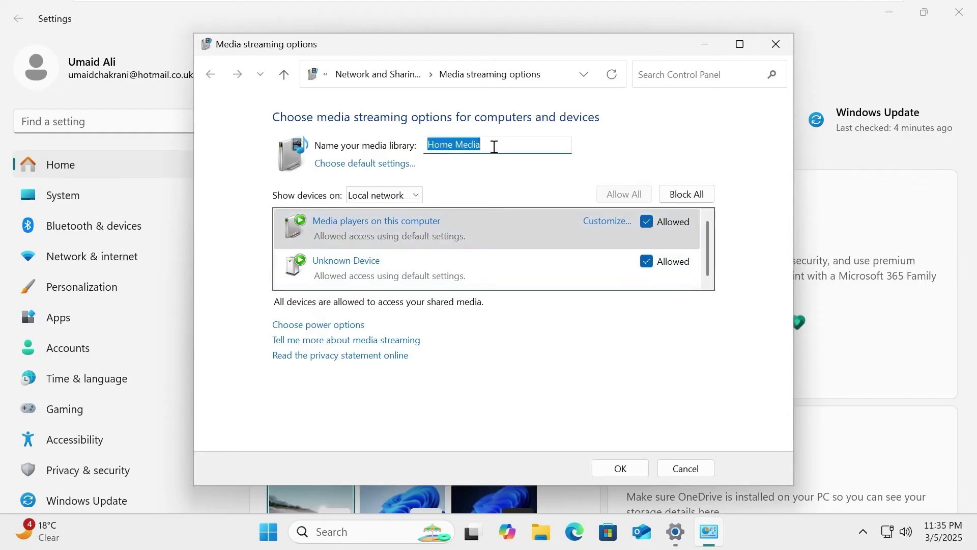
{"action": "key", "text": "BackSpace"}
{"action": "type", "text": "M"}
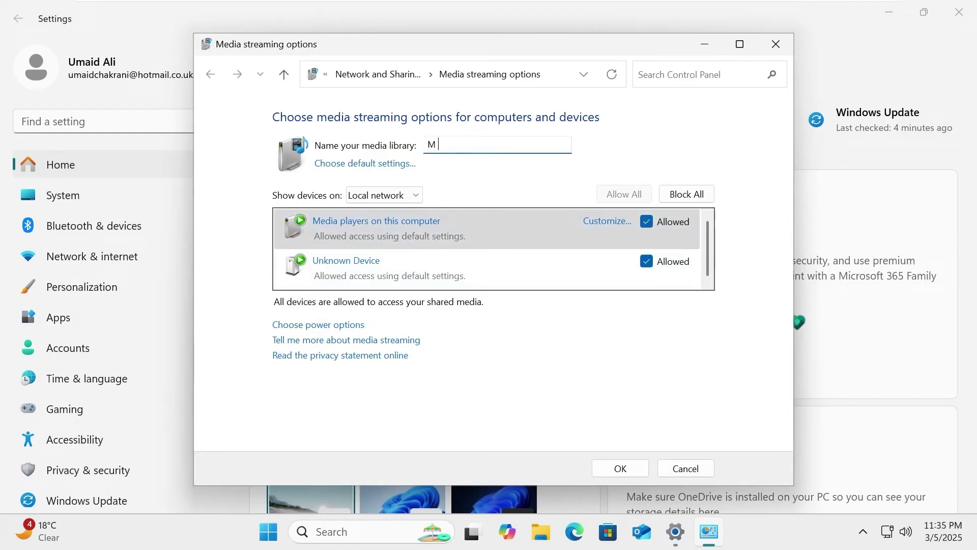
{"action": "type", "text": "y Home Media"}
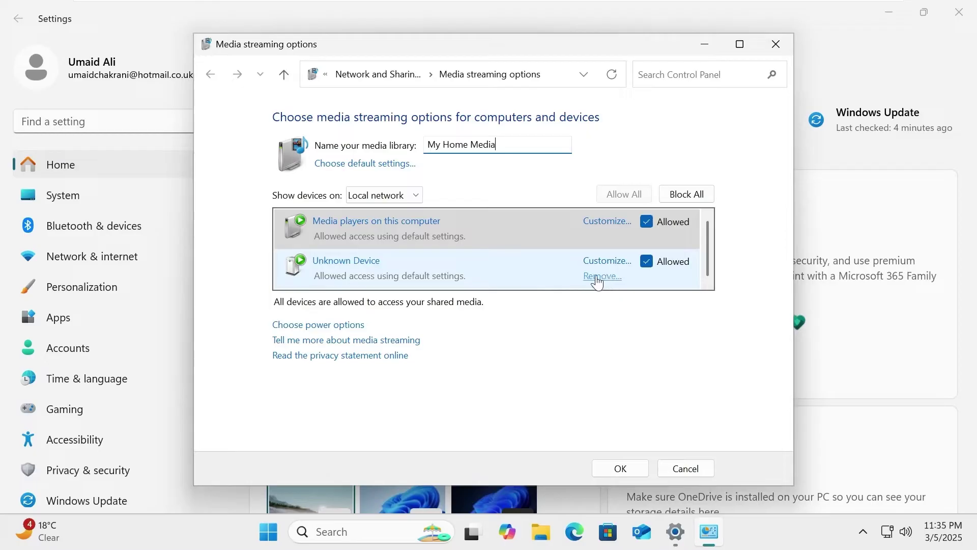
Toggle Unknown Device's Allowed box off and back on so all devices stay allowed
{"action": "left_click", "coordinate": [647, 260]}
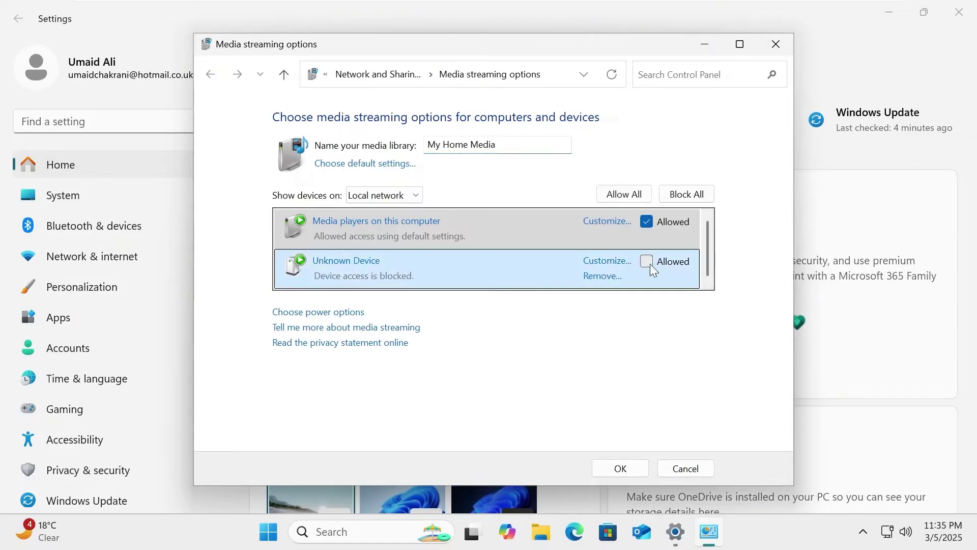
{"action": "left_click", "coordinate": [647, 261]}
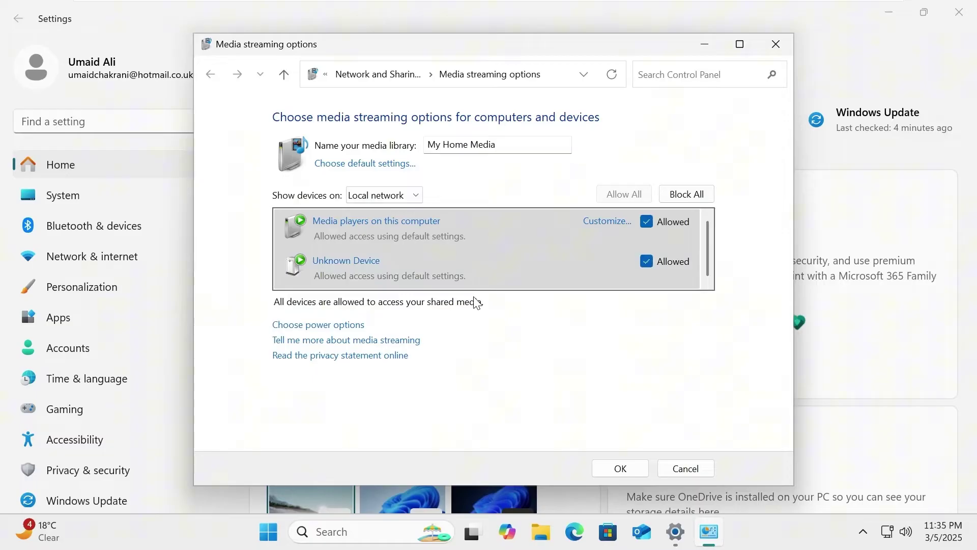
{"action": "left_click", "coordinate": [321, 326]}
Review the Balanced plan's display and sleep timeout choices, then cancel without changes
{"action": "left_click", "coordinate": [687, 194]}
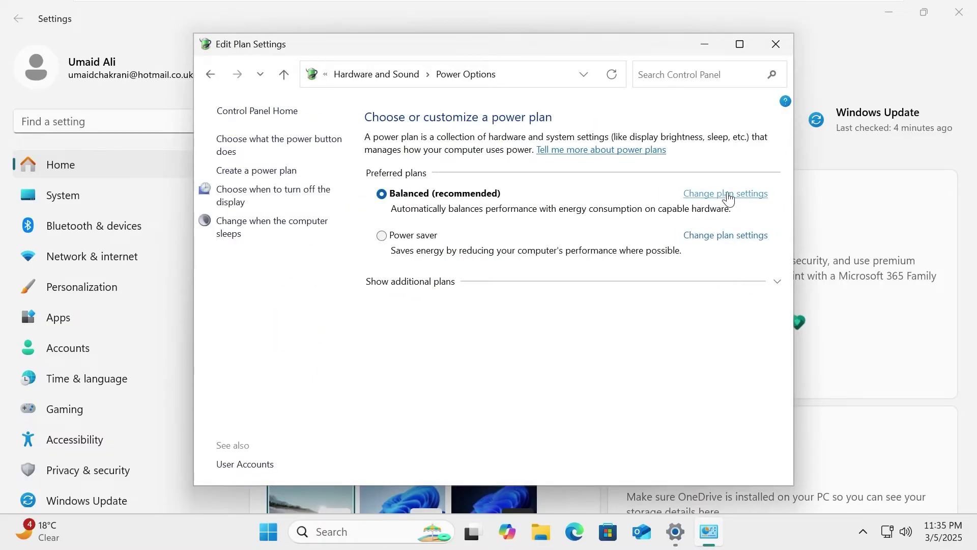
{"action": "left_click", "coordinate": [415, 174]}
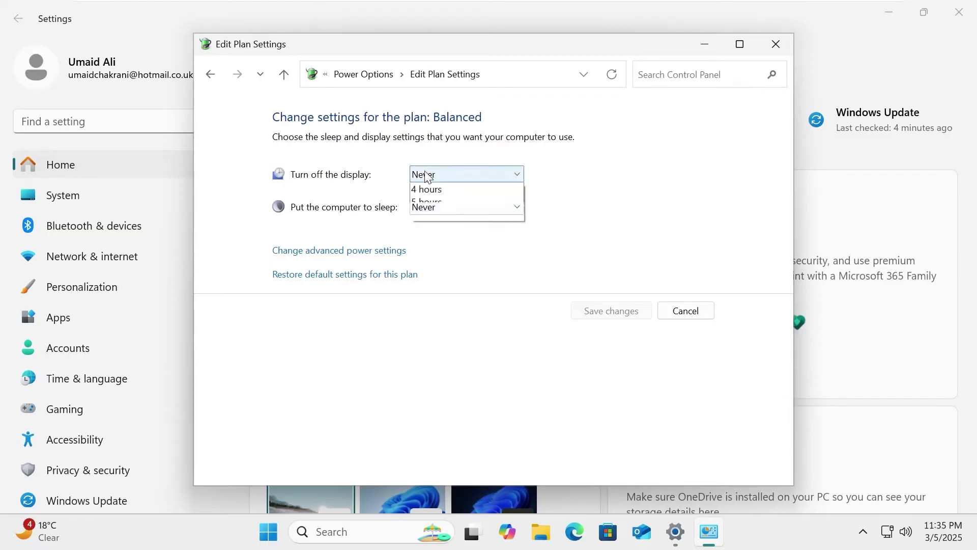
{"action": "left_click", "coordinate": [356, 199]}
{"action": "left_click", "coordinate": [421, 206]}
{"action": "left_click", "coordinate": [421, 207]}
{"action": "left_click", "coordinate": [686, 311]}
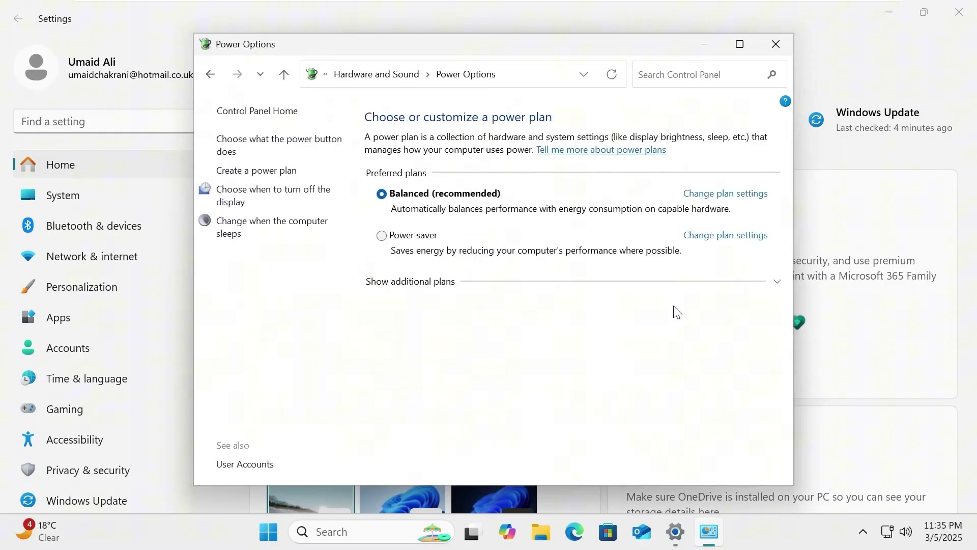
{"action": "left_click", "coordinate": [211, 74]}
{"action": "left_click", "coordinate": [212, 69]}
Return to Media streaming options, then close it and Settings to reach the desktop
{"action": "left_click", "coordinate": [213, 66]}
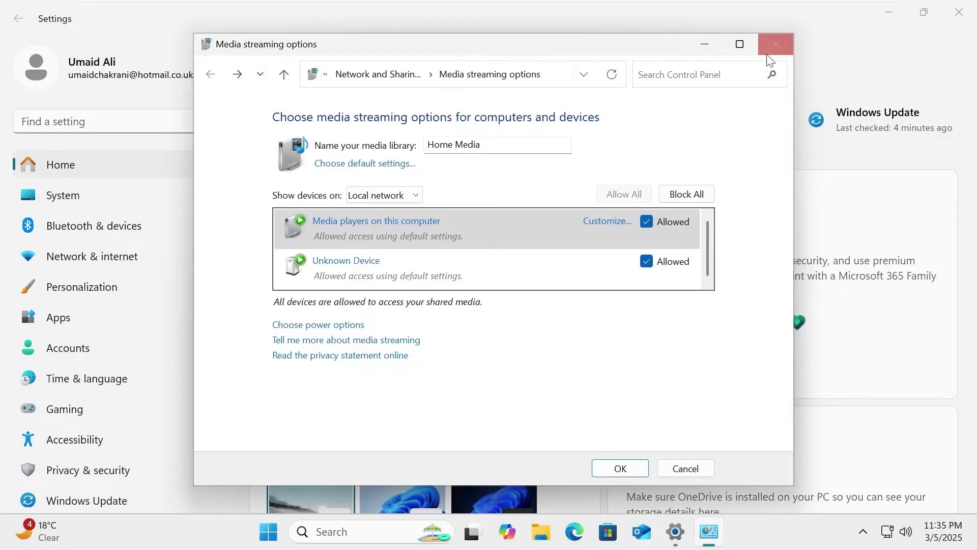
{"action": "left_click", "coordinate": [781, 46]}
{"action": "left_click", "coordinate": [958, 11]}
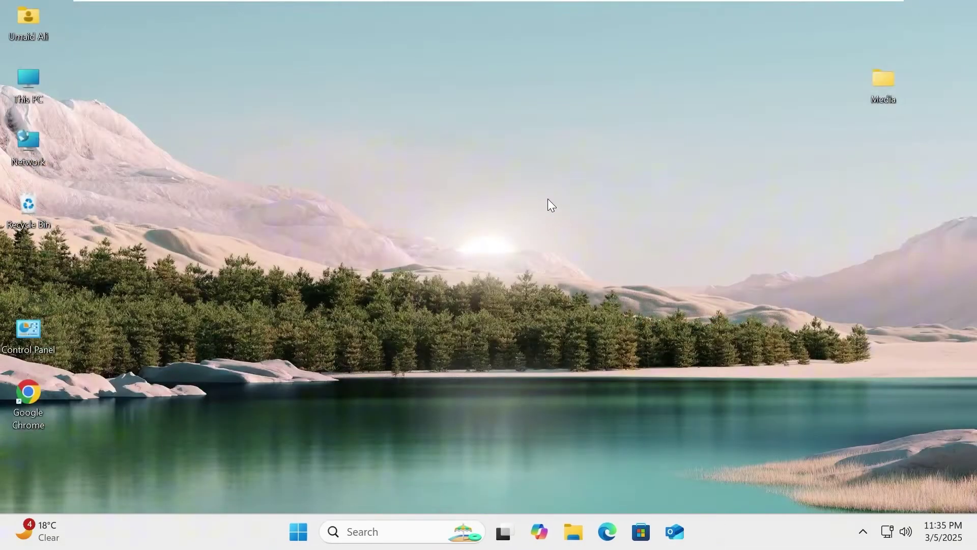
In File Explorer, show Libraries in the navigation pane and open it
{"action": "left_click", "coordinate": [575, 530]}
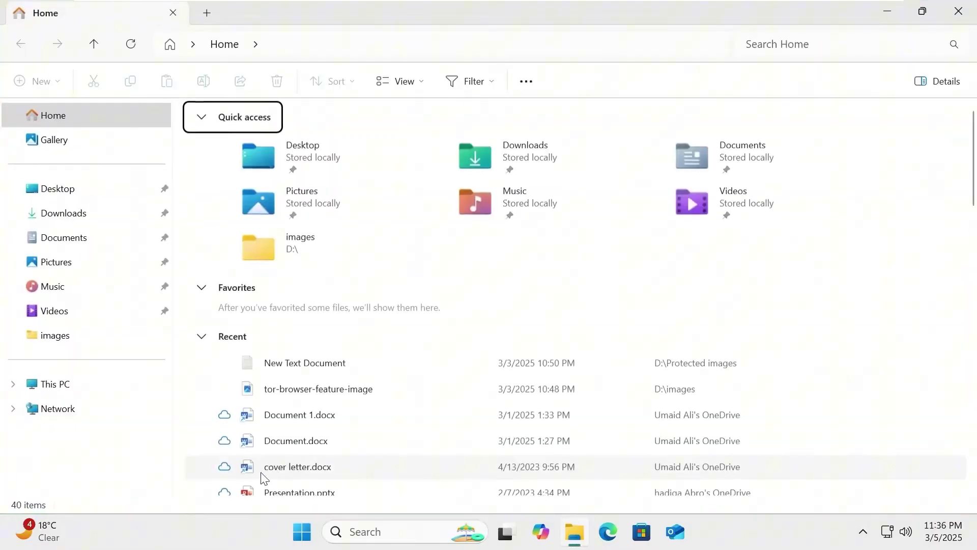
{"action": "right_click", "coordinate": [146, 457]}
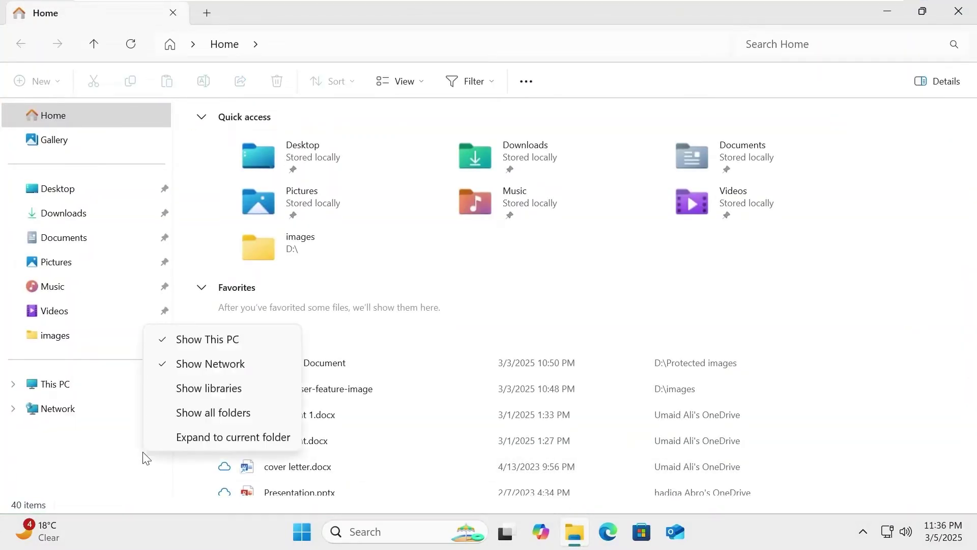
{"action": "left_click", "coordinate": [243, 389]}
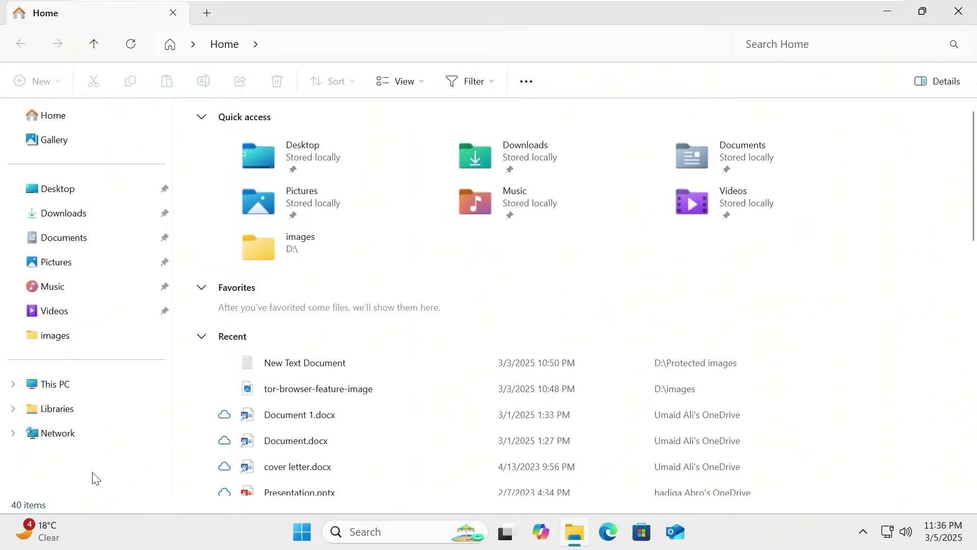
{"action": "left_click", "coordinate": [76, 410]}
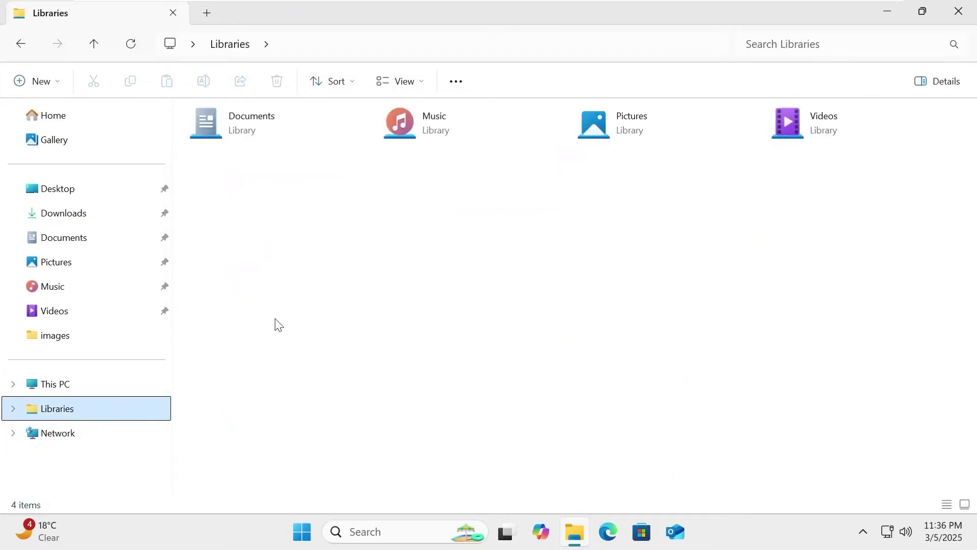
Open the desktop Media folder showing its Images, Music and Video subfolders
{"action": "left_click_drag", "start_coordinate": [822, 205], "coordinate": [273, 138]}
{"action": "left_click", "coordinate": [584, 259]}
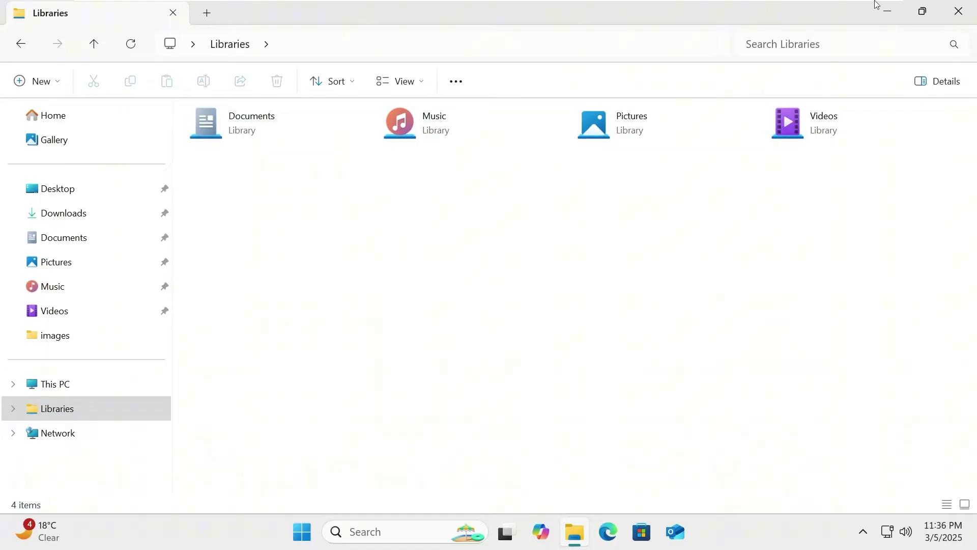
{"action": "left_click", "coordinate": [888, 11]}
{"action": "double_click", "coordinate": [883, 80]}
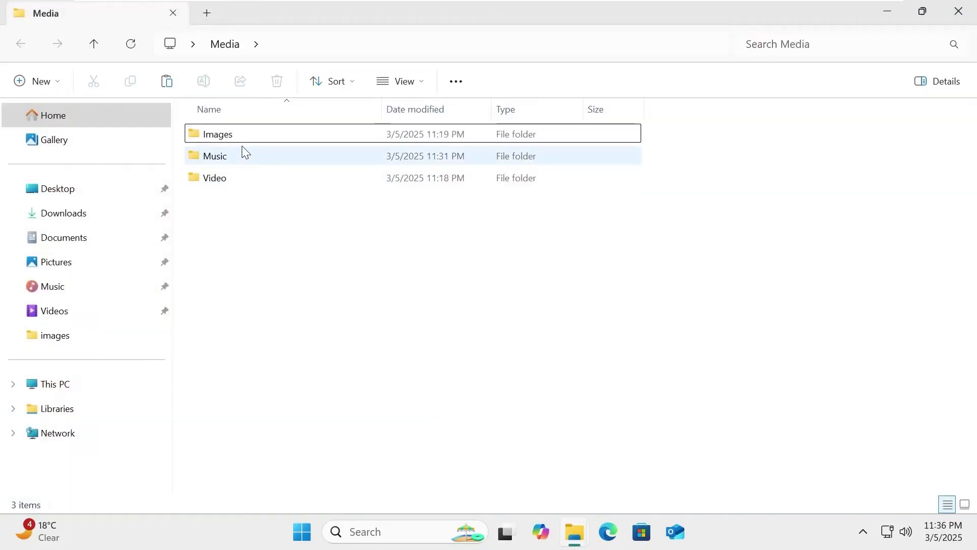
Copy the three images from Media's Images folder into the Pictures library
{"action": "double_click", "coordinate": [231, 146]}
{"action": "key", "text": "ctrl+a"}
{"action": "mouse_move", "coordinate": [571, 524]}
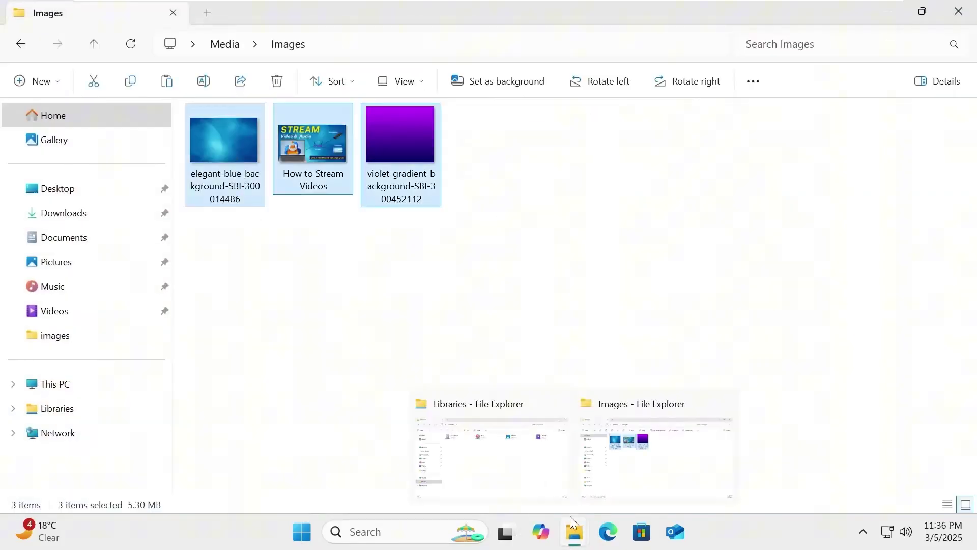
{"action": "left_click", "coordinate": [491, 477]}
{"action": "left_click", "coordinate": [614, 136]}
{"action": "double_click", "coordinate": [613, 136]}
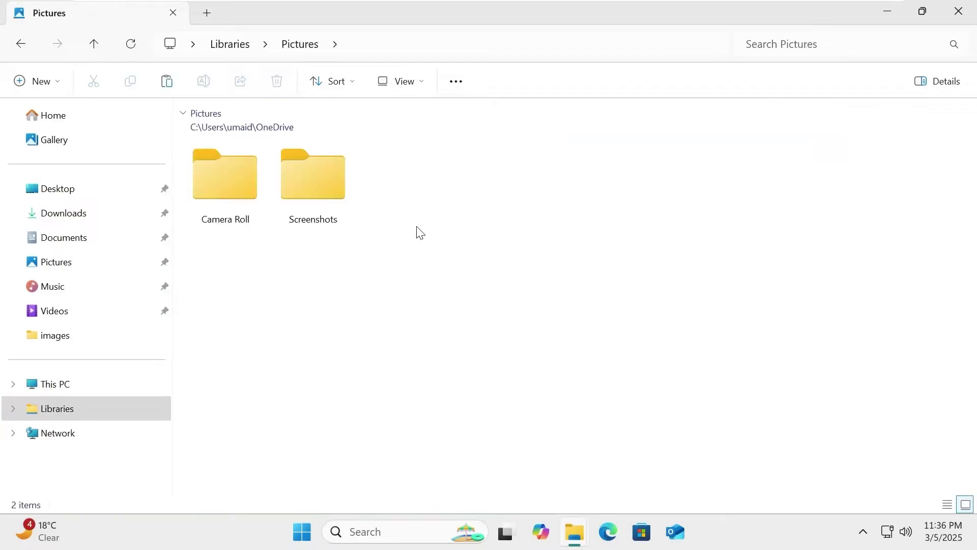
{"action": "key", "text": "ctrl+v"}
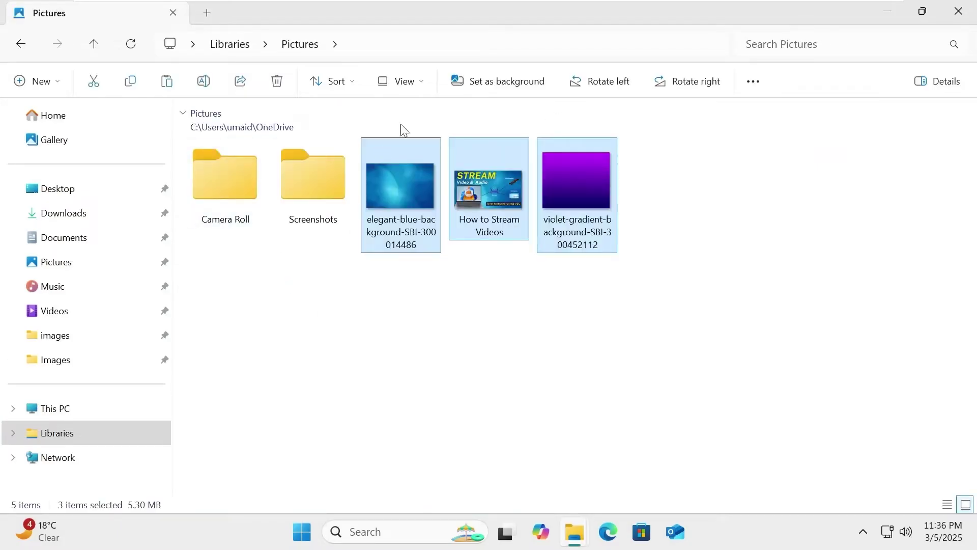
{"action": "left_click", "coordinate": [235, 44]}
Copy the seven music tracks from Media's Music folder into the Music library
{"action": "mouse_move", "coordinate": [575, 525]}
{"action": "left_click", "coordinate": [626, 464]}
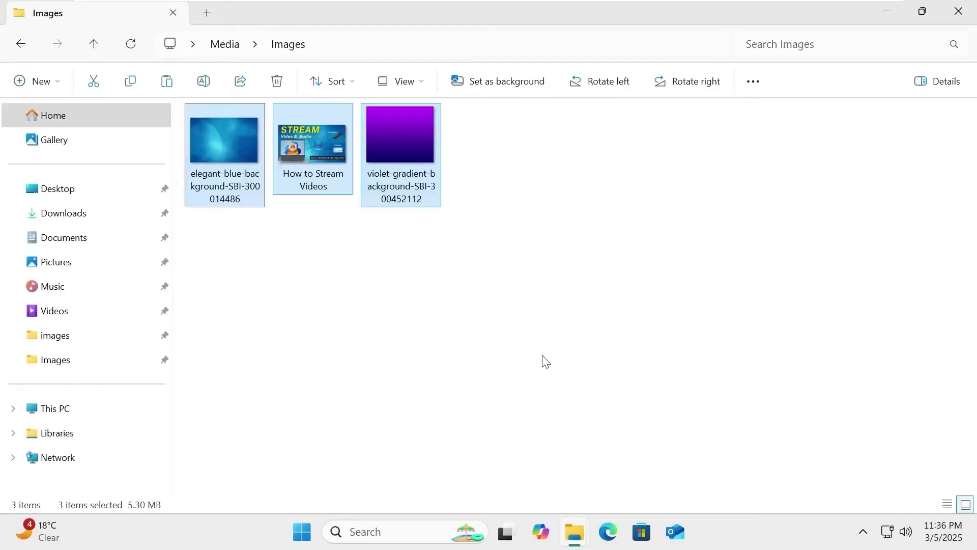
{"action": "key", "text": "alt+Up"}
{"action": "double_click", "coordinate": [268, 153]}
{"action": "key", "text": "ctrl+a"}
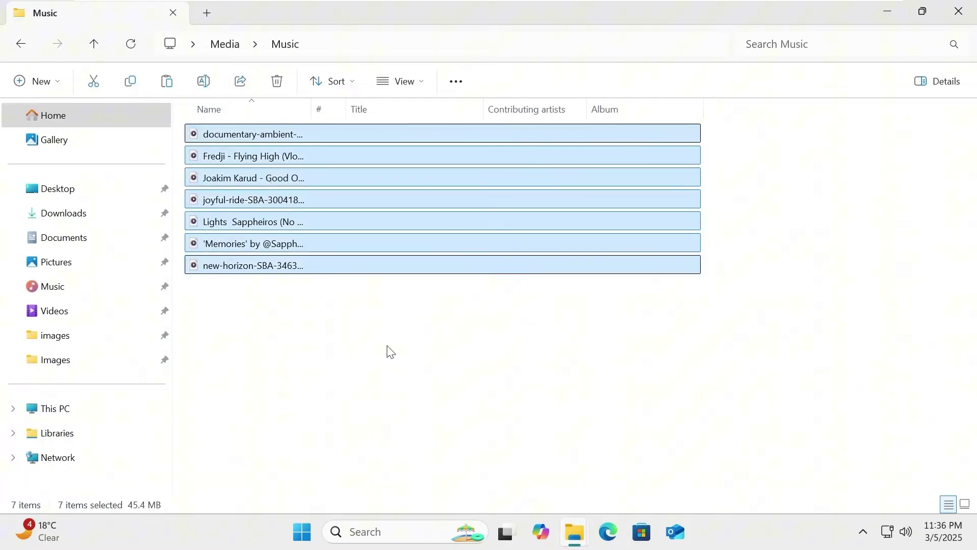
{"action": "mouse_move", "coordinate": [575, 531]}
{"action": "left_click", "coordinate": [507, 463]}
{"action": "key", "text": "Left"}
{"action": "key", "text": "Return"}
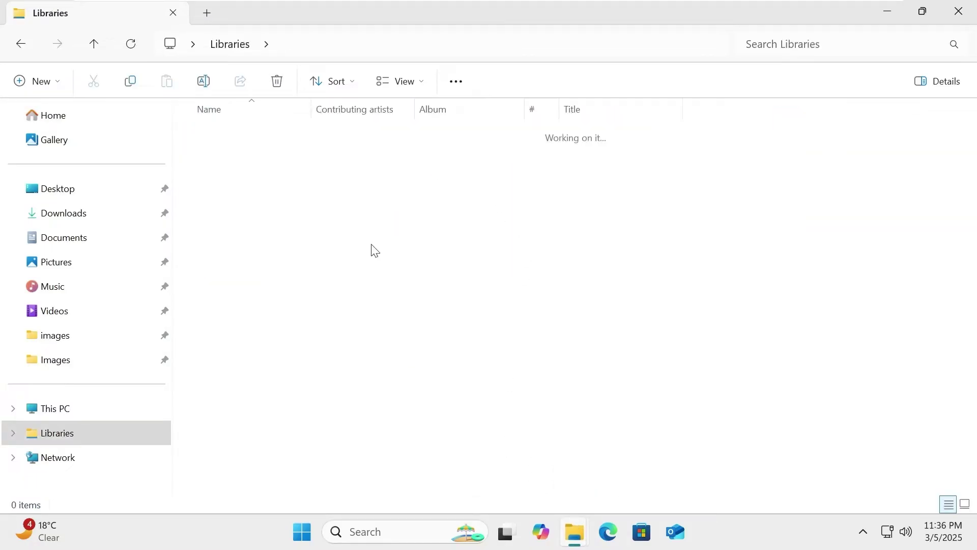
{"action": "key", "text": "ctrl+a"}
Copy the six videos from Media's Video folder into the Videos library
{"action": "mouse_move", "coordinate": [575, 531]}
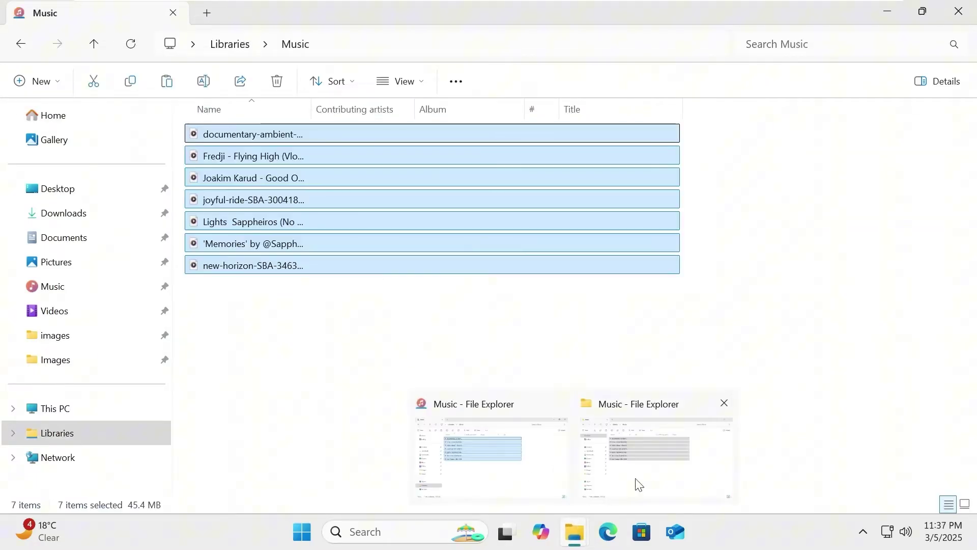
{"action": "left_click", "coordinate": [636, 484]}
{"action": "key", "text": "alt+Up"}
{"action": "key", "text": "alt+Up"}
{"action": "key", "text": "alt+Left"}
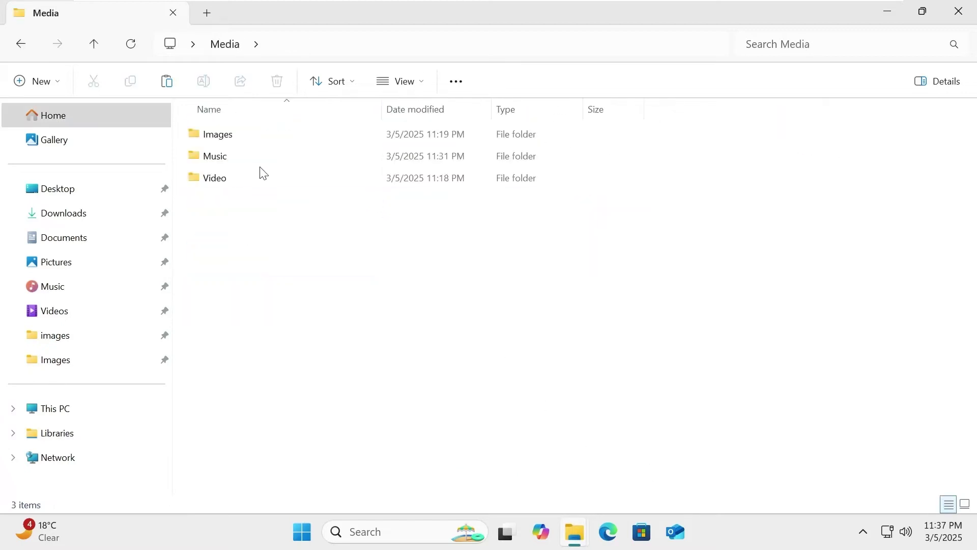
{"action": "double_click", "coordinate": [264, 175]}
{"action": "key", "text": "ctrl+a"}
{"action": "mouse_move", "coordinate": [575, 532]}
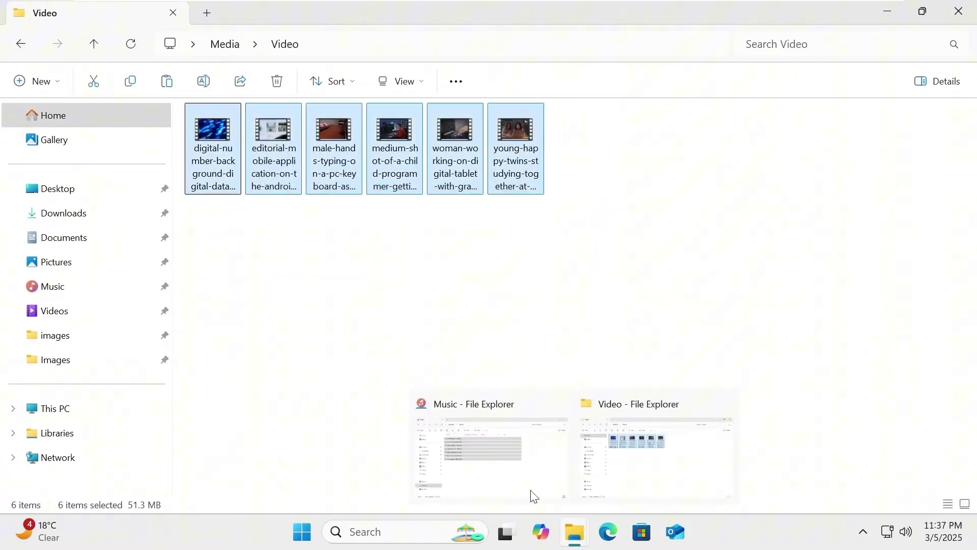
{"action": "left_click", "coordinate": [530, 495]}
{"action": "key", "text": "alt+Up"}
{"action": "left_click", "coordinate": [810, 136]}
{"action": "double_click", "coordinate": [810, 136]}
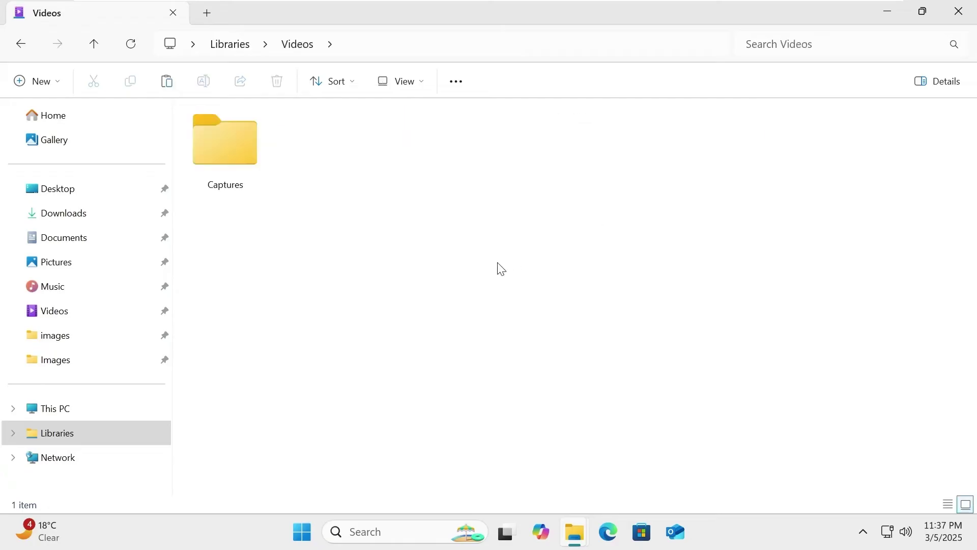
{"action": "key", "text": "ctrl+v"}
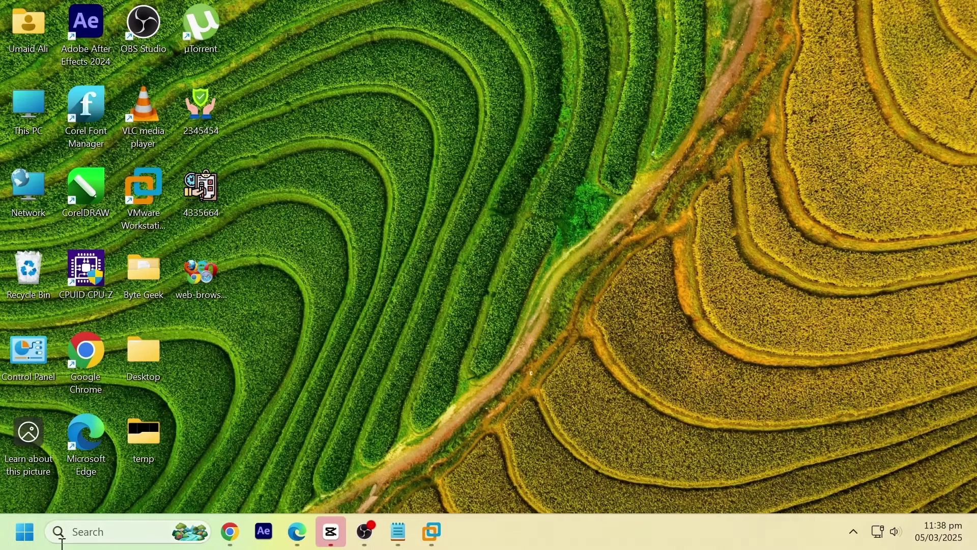
Launch VLC and show the playlist view with the sources list widened
{"action": "left_click", "coordinate": [102, 531]}
{"action": "type", "text": "vlc"}
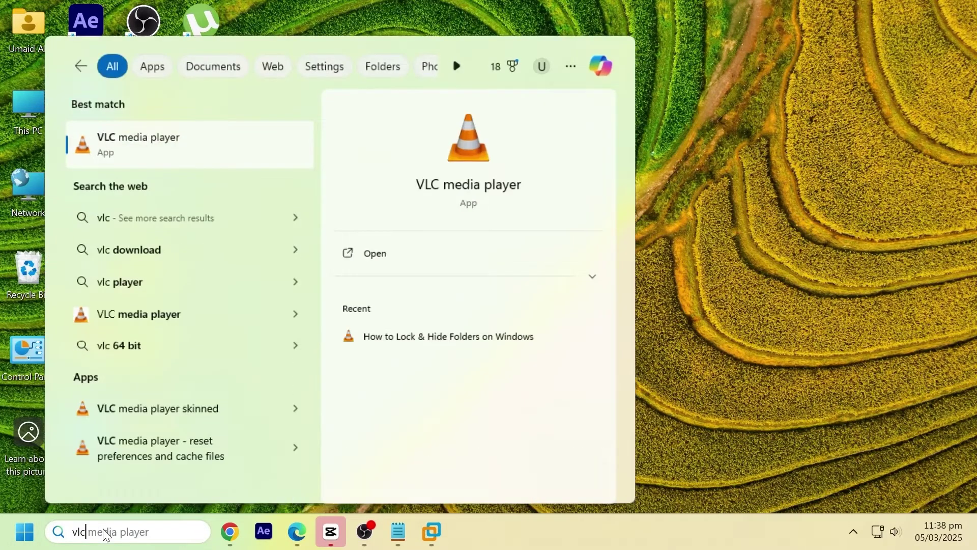
{"action": "key", "text": "Return"}
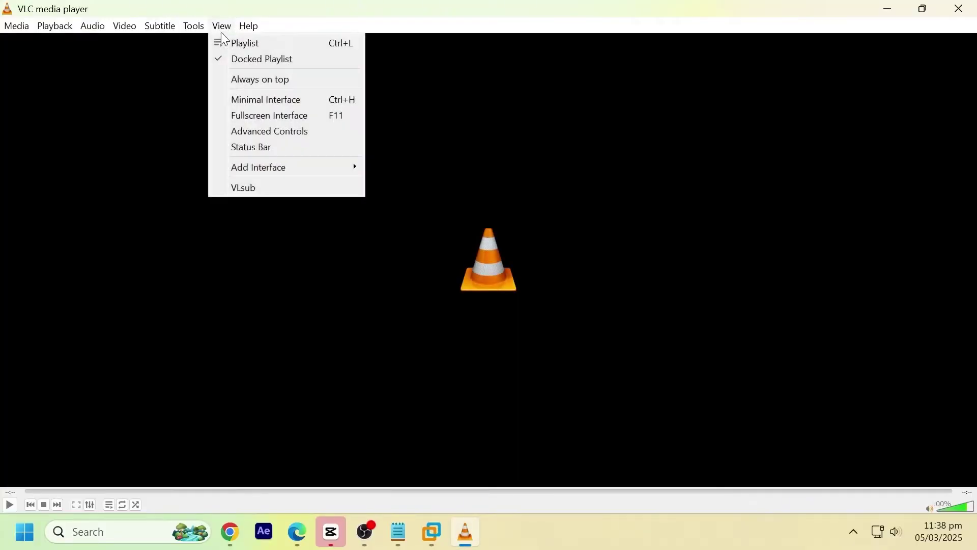
{"action": "left_click", "coordinate": [252, 50]}
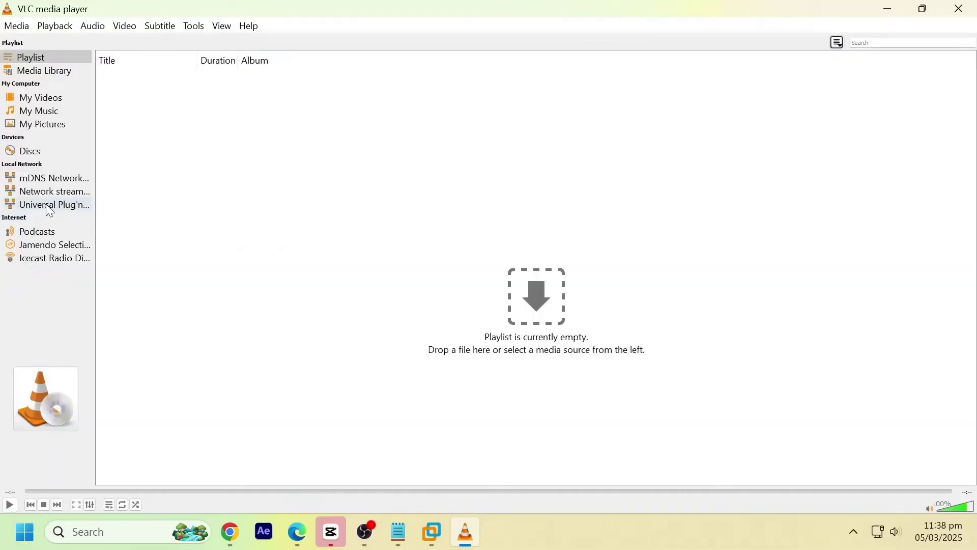
{"action": "left_click_drag", "start_coordinate": [92, 221], "coordinate": [150, 223]}
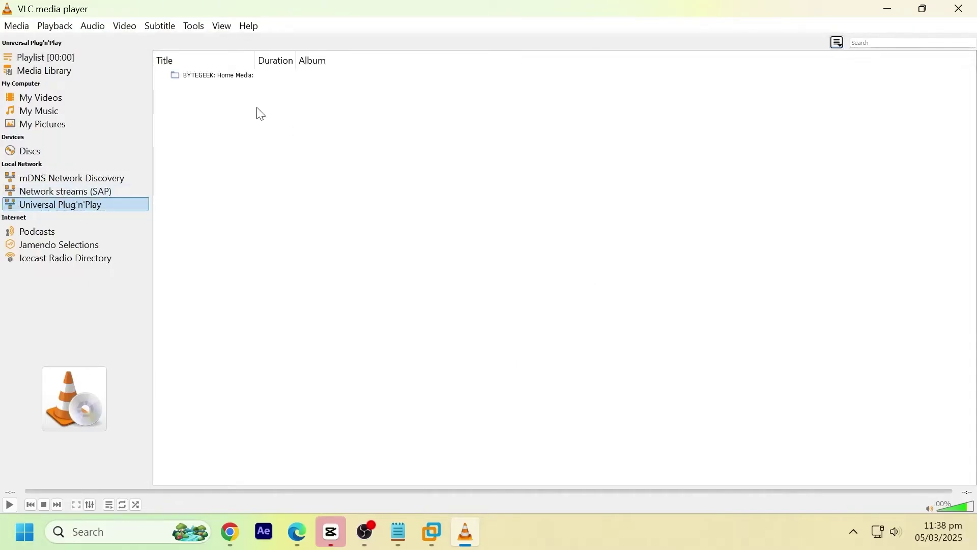
Browse BYTEGEEK: Home Media > Videos > All Videos and play the young twins studying video
{"action": "left_click", "coordinate": [222, 77]}
{"action": "double_click", "coordinate": [227, 77]}
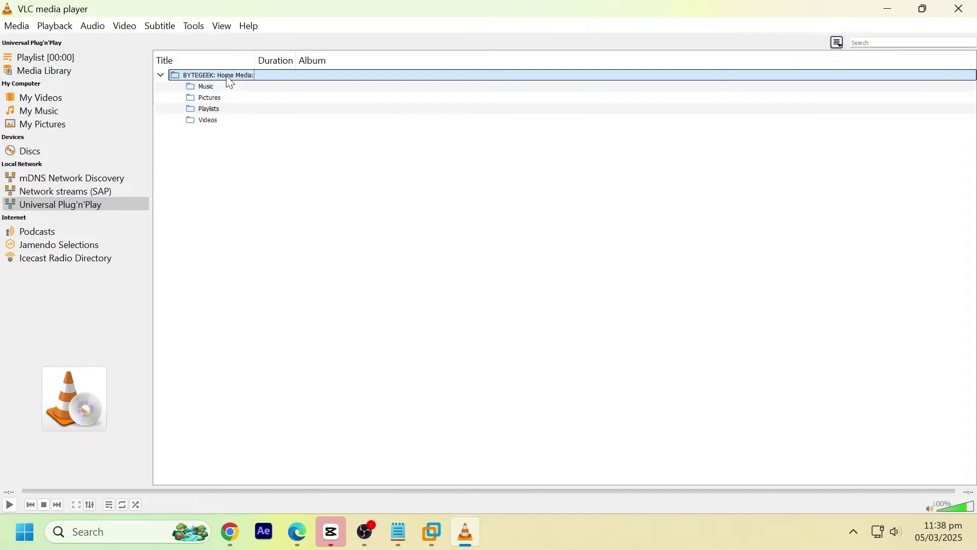
{"action": "left_click", "coordinate": [204, 86]}
{"action": "double_click", "coordinate": [210, 121]}
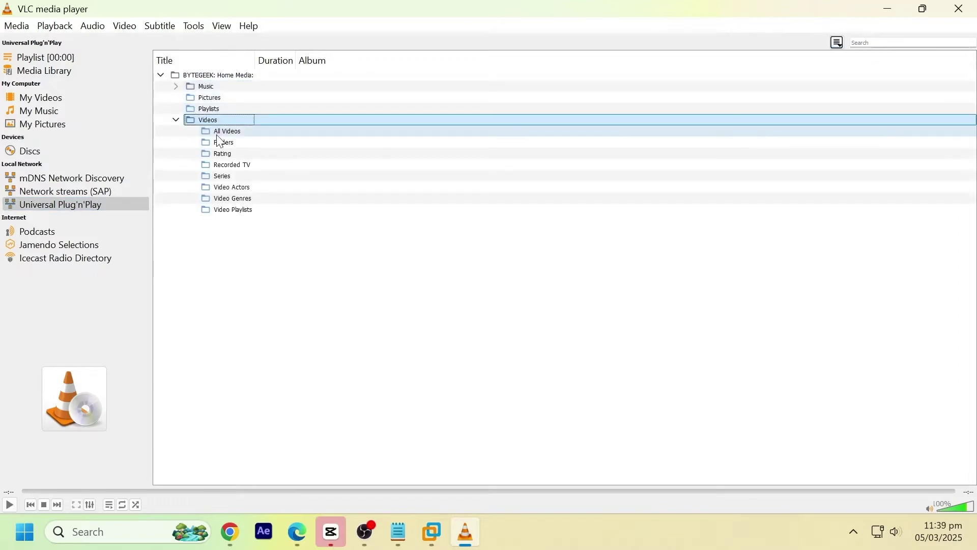
{"action": "double_click", "coordinate": [223, 131]}
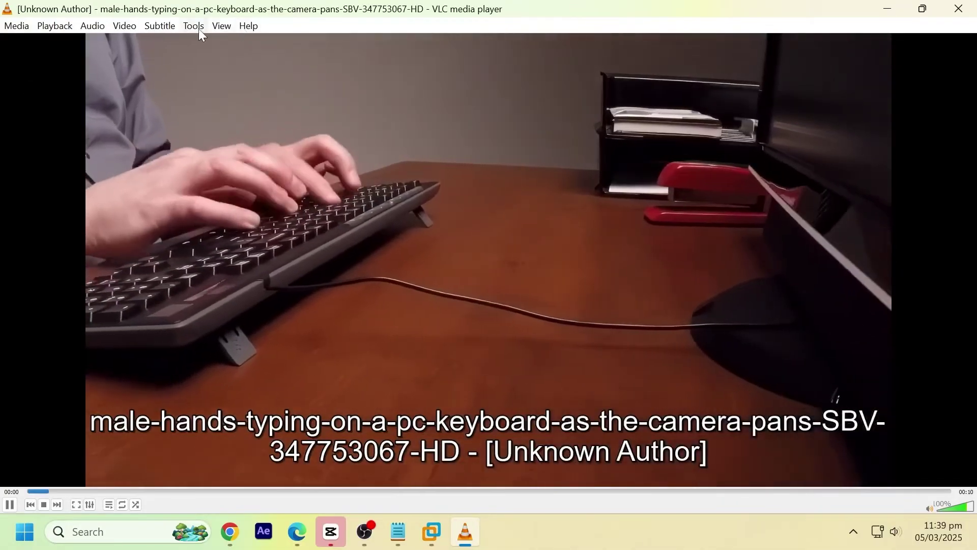
{"action": "left_click", "coordinate": [217, 26]}
{"action": "left_click", "coordinate": [222, 44]}
{"action": "double_click", "coordinate": [249, 197]}
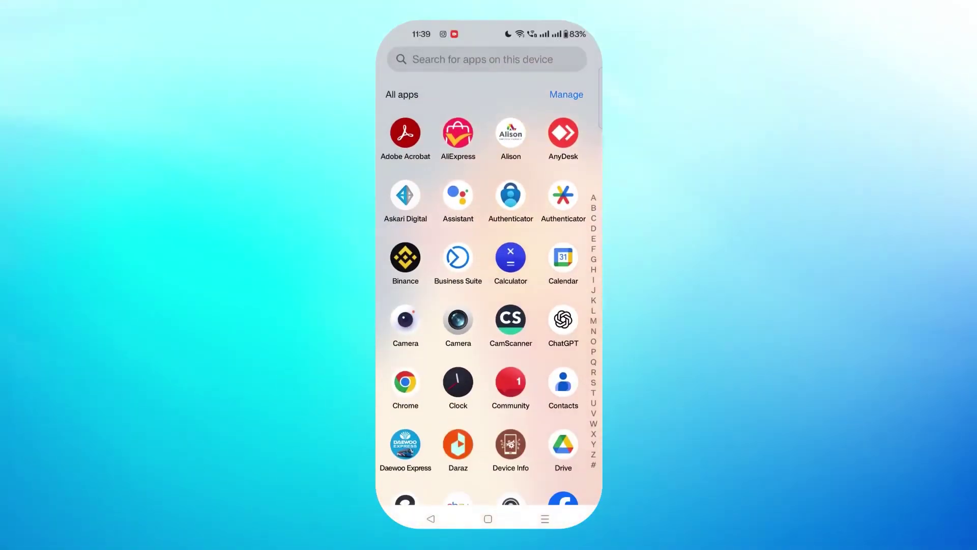
Launch VLC on the Android phone
{"action": "left_click", "coordinate": [482, 59]}
{"action": "type", "text": "vl"}
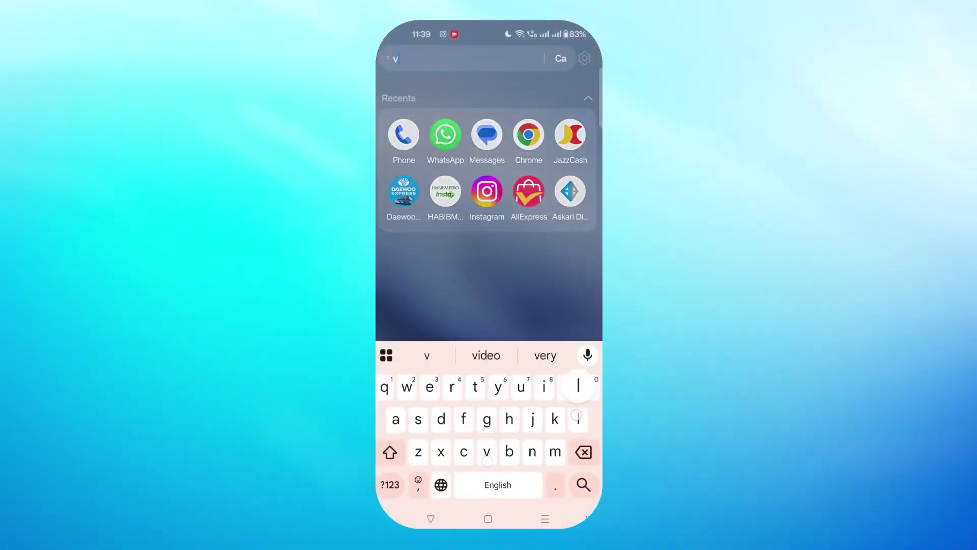
{"action": "left_click", "coordinate": [402, 128]}
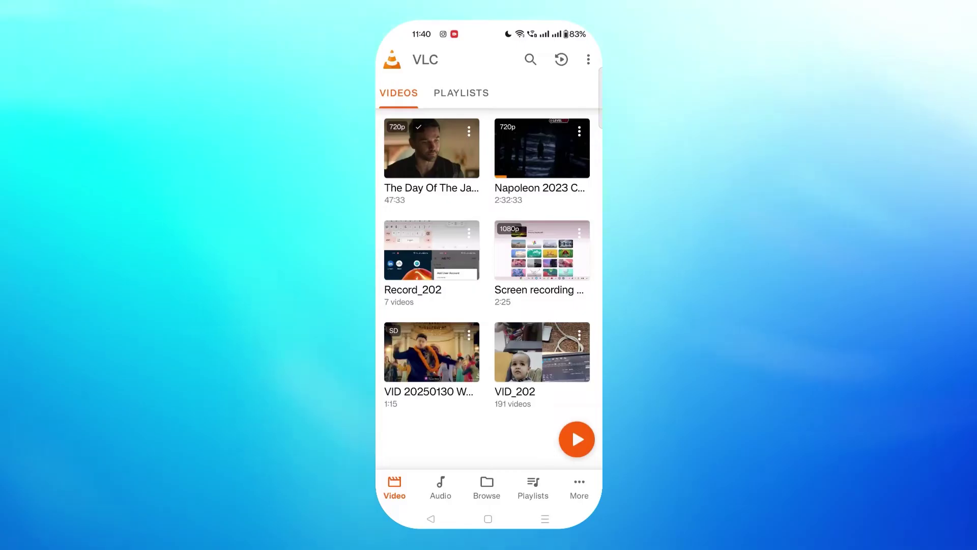
Play the child programmer video from BYTEGEEK: Home Media's All Videos, set to Fill
{"action": "left_click", "coordinate": [487, 488]}
{"action": "scroll", "coordinate": [561, 273], "scroll_direction": "down", "scroll_amount": 1}
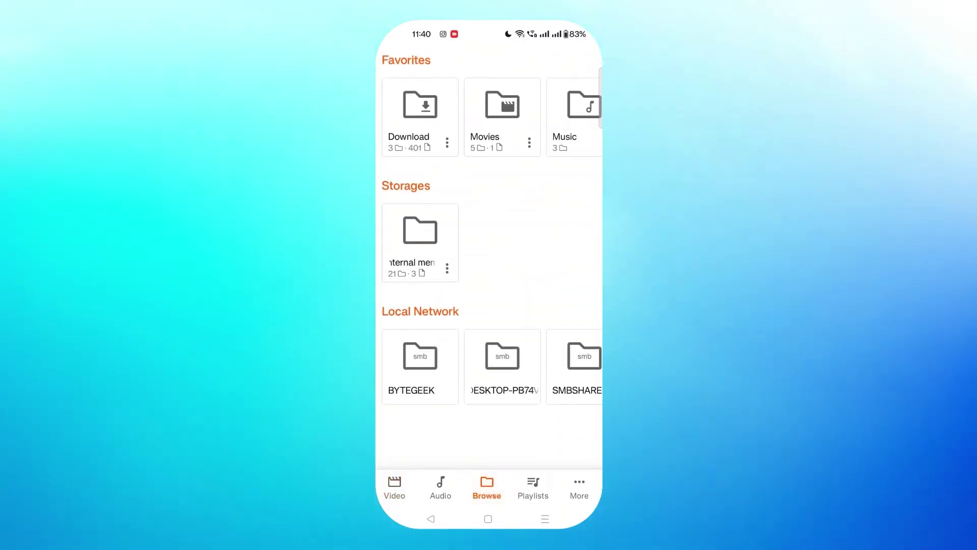
{"action": "scroll", "coordinate": [489, 367], "scroll_direction": "right", "scroll_amount": 2}
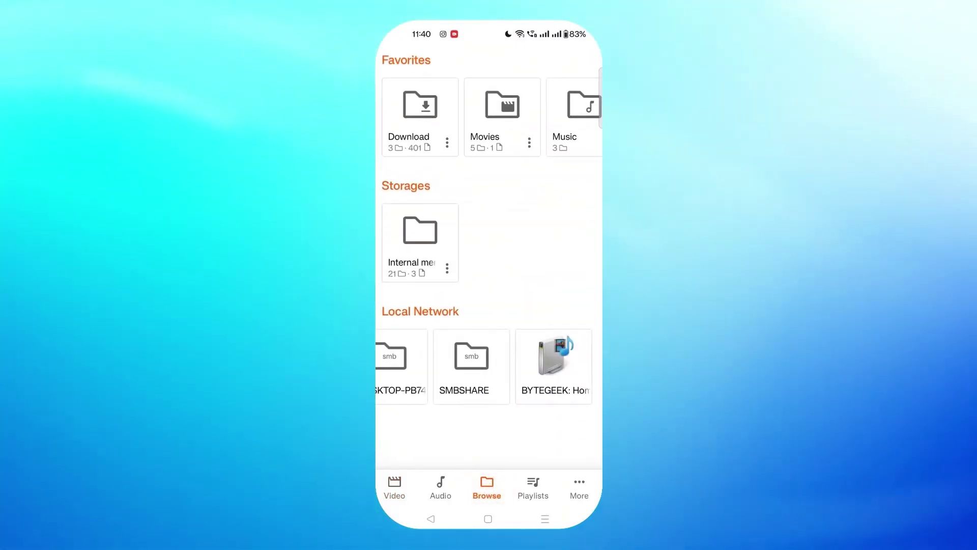
{"action": "left_click", "coordinate": [553, 364]}
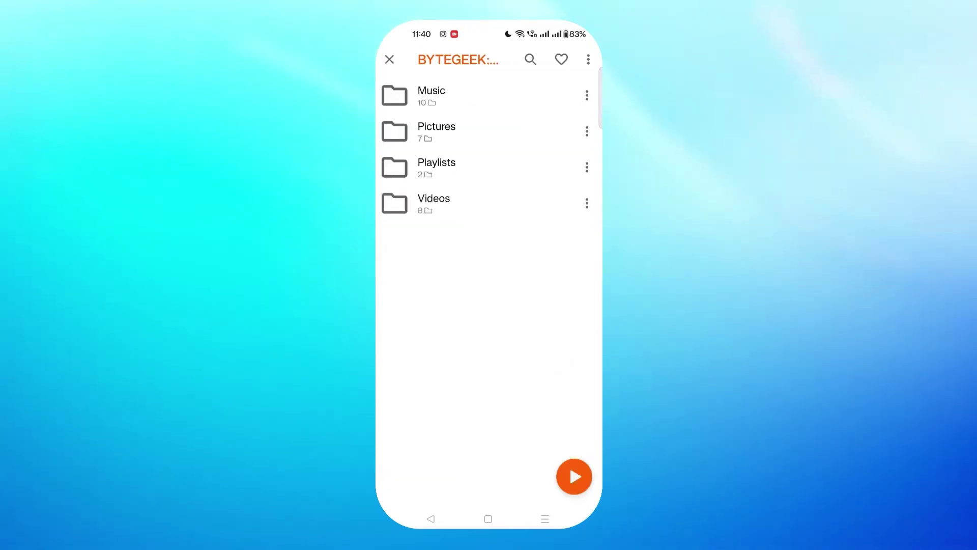
{"action": "left_click", "coordinate": [437, 201]}
{"action": "left_click", "coordinate": [441, 95]}
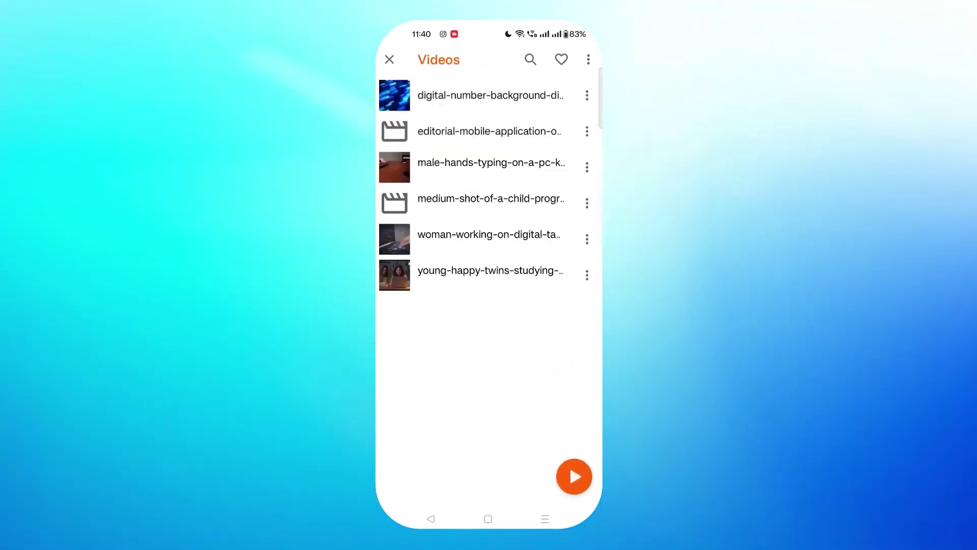
{"action": "left_click", "coordinate": [433, 192]}
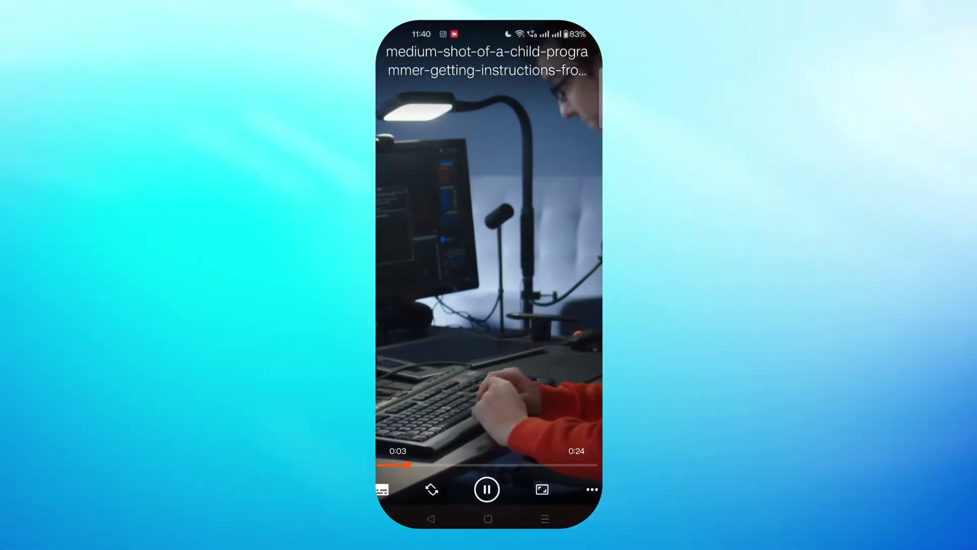
{"action": "left_click", "coordinate": [532, 491]}
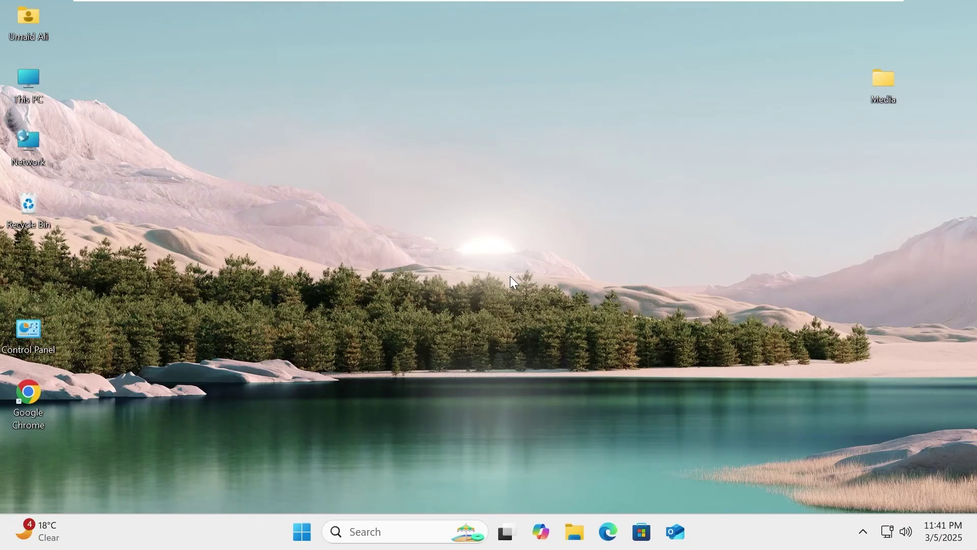
Open Services maximized and the Windows Media Player Network Sharing Service's properties
{"action": "key", "text": "super+r"}
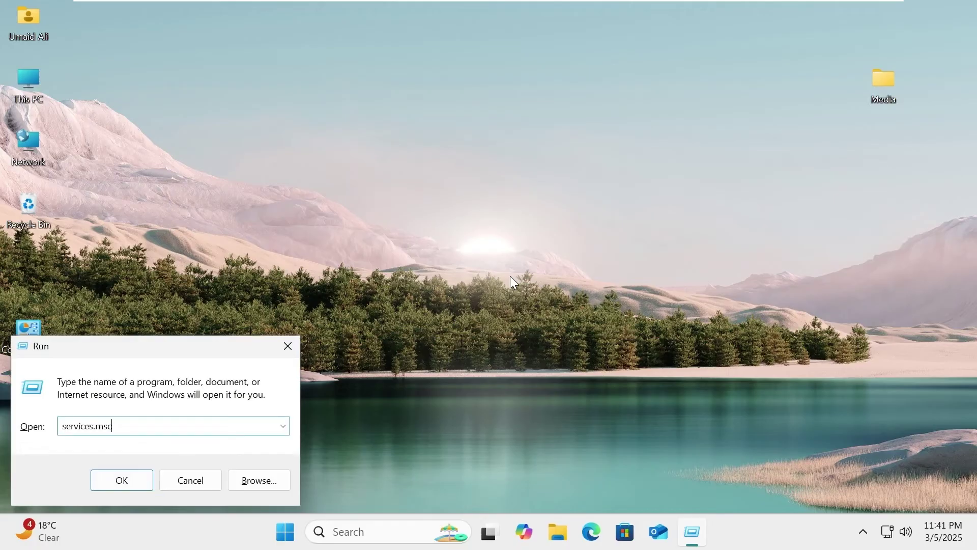
{"action": "key", "text": "Return"}
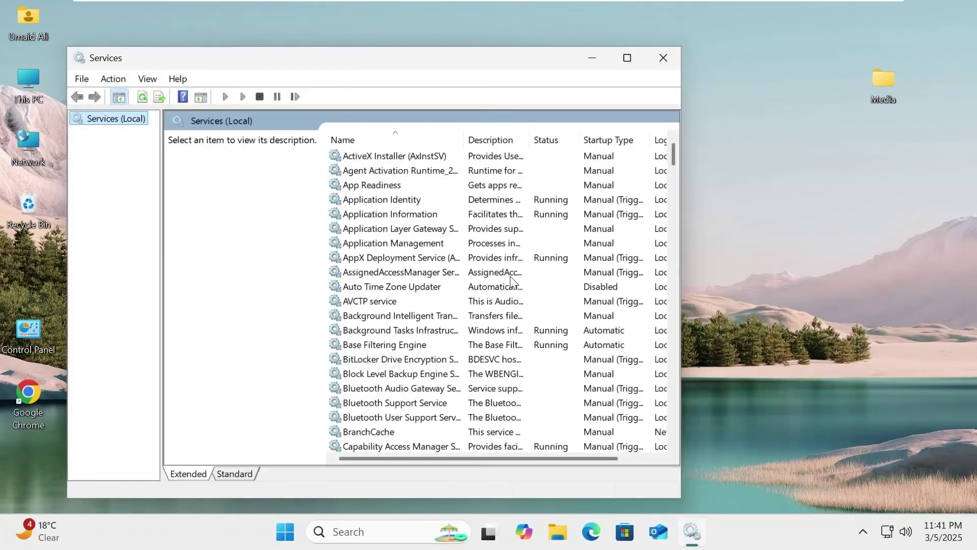
{"action": "key", "text": "super+Up"}
{"action": "left_click", "coordinate": [346, 280]}
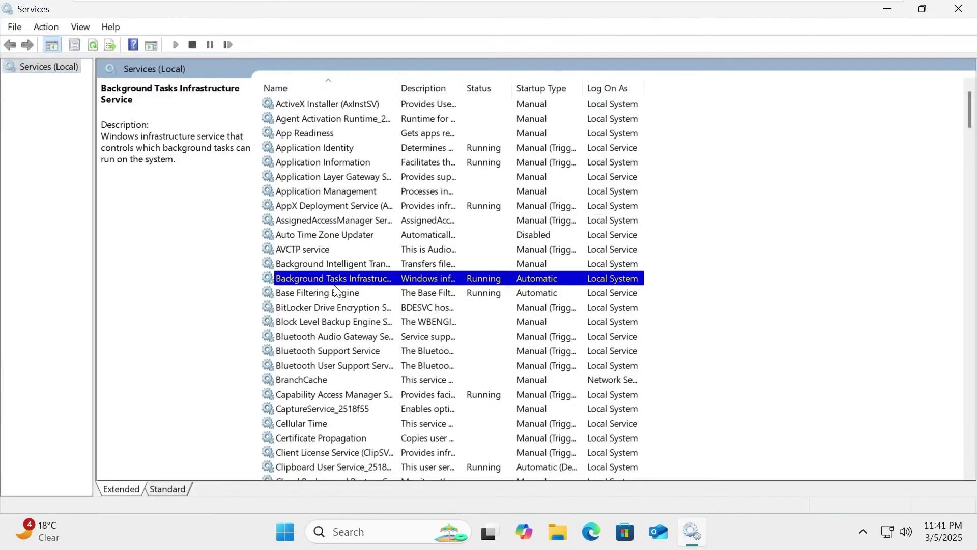
{"action": "type", "text": "windows audio"}
{"action": "scroll", "coordinate": [330, 285], "scroll_direction": "down", "scroll_amount": 6}
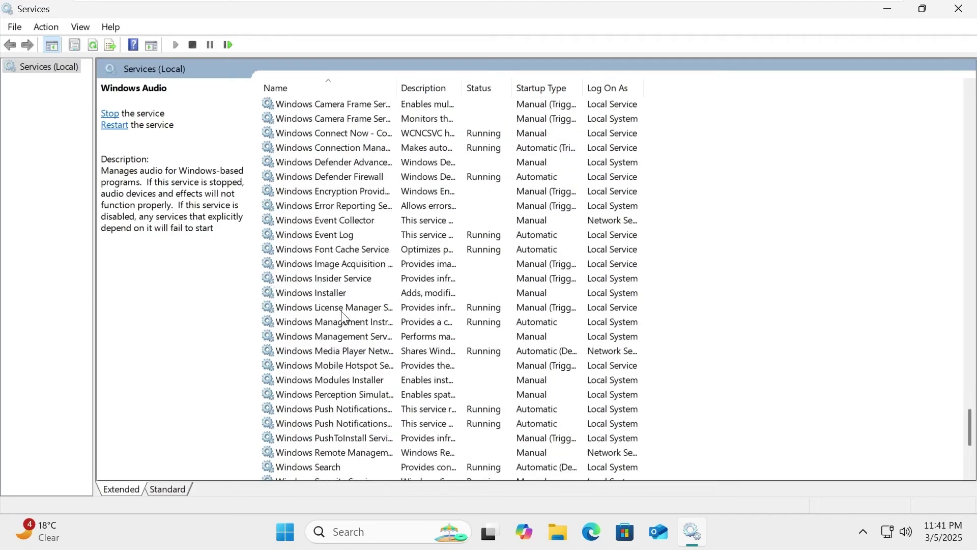
{"action": "left_click", "coordinate": [347, 263]}
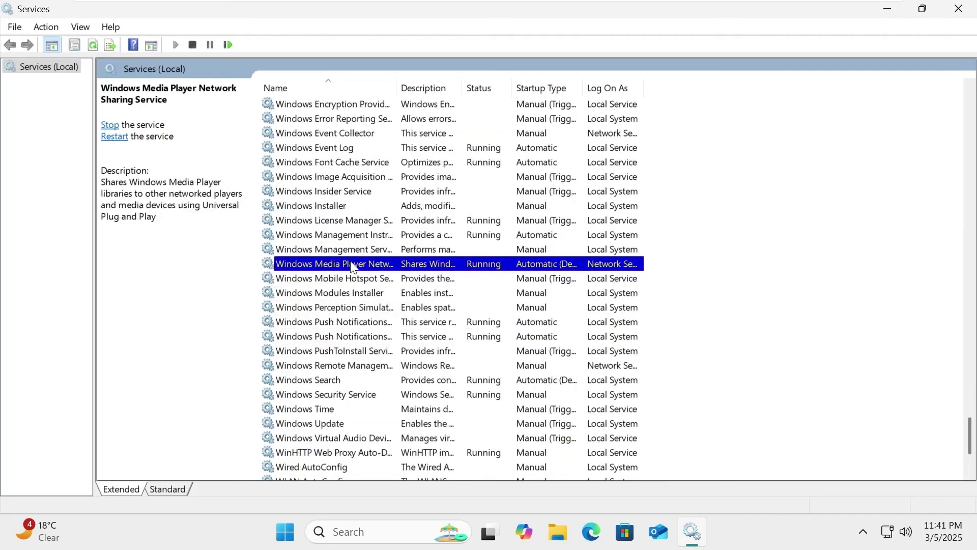
{"action": "double_click", "coordinate": [359, 264]}
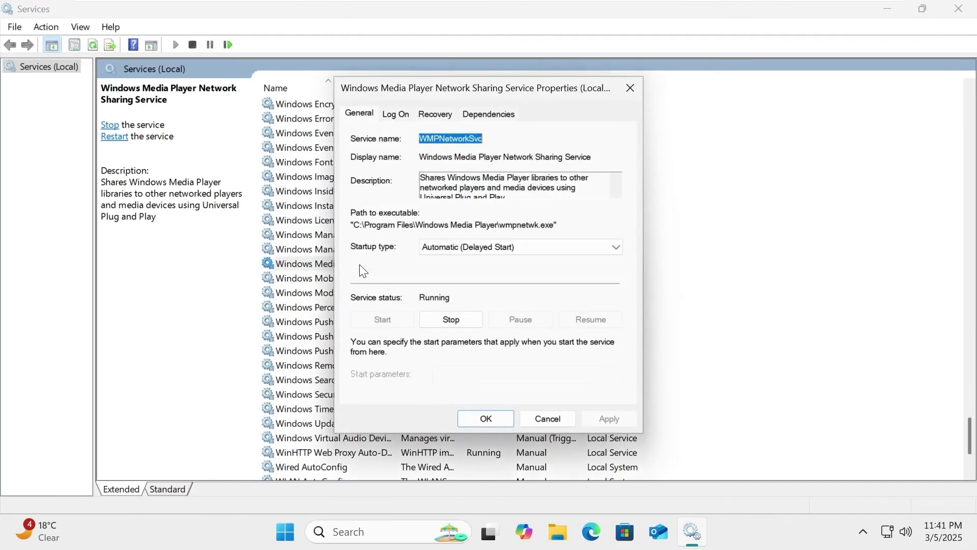
Set the service's startup type to Manual, stop it, confirm, and close Services
{"action": "left_click", "coordinate": [507, 248]}
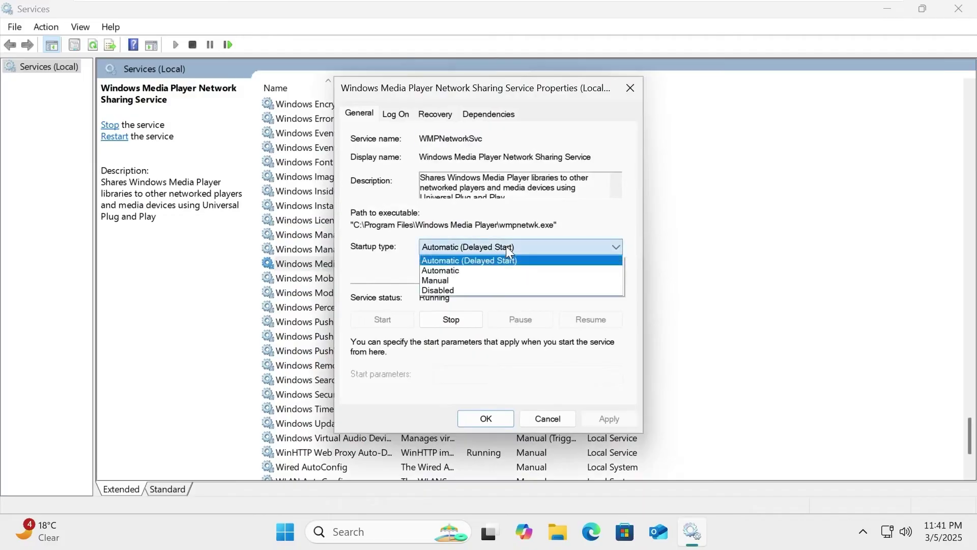
{"action": "left_click", "coordinate": [505, 280]}
{"action": "left_click", "coordinate": [444, 320]}
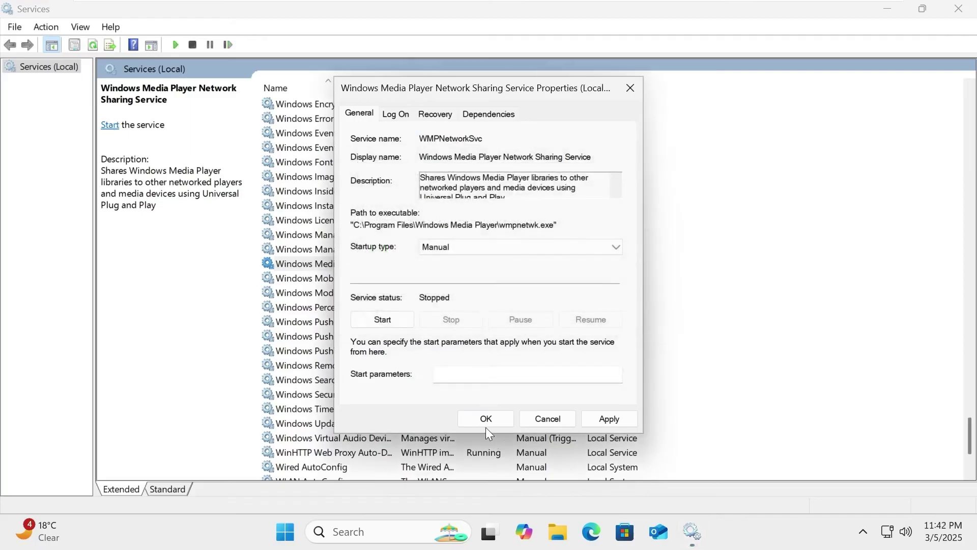
{"action": "left_click", "coordinate": [469, 423]}
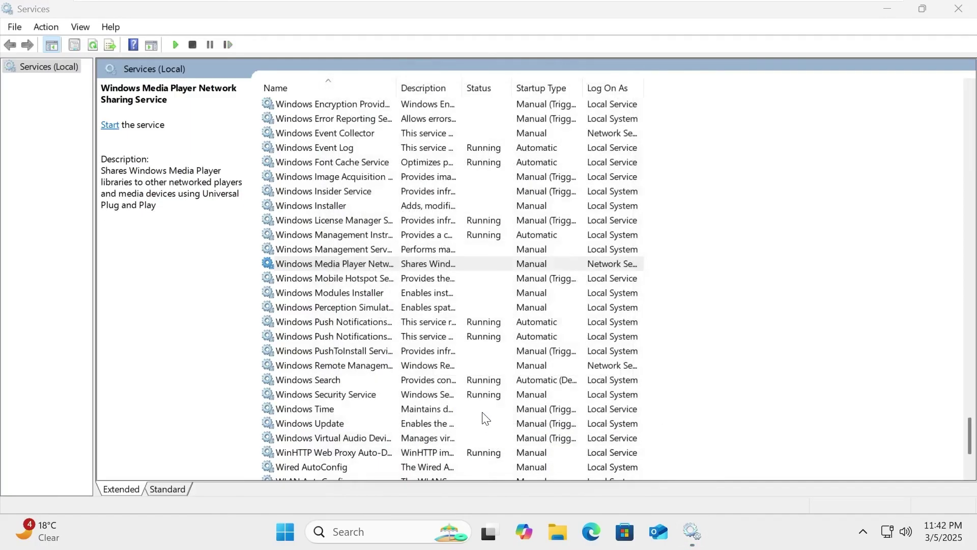
{"action": "left_click", "coordinate": [958, 10]}
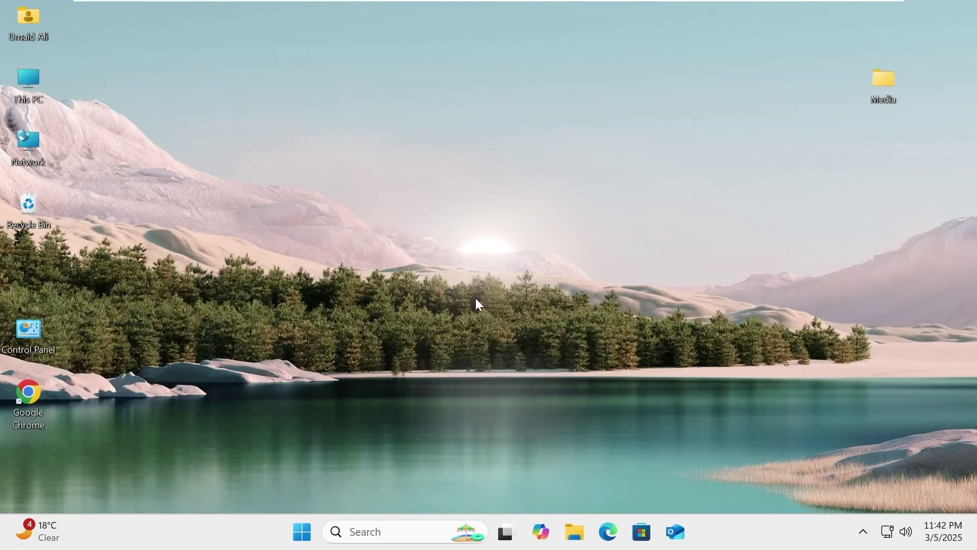
{"action": "left_click", "coordinate": [298, 544]}
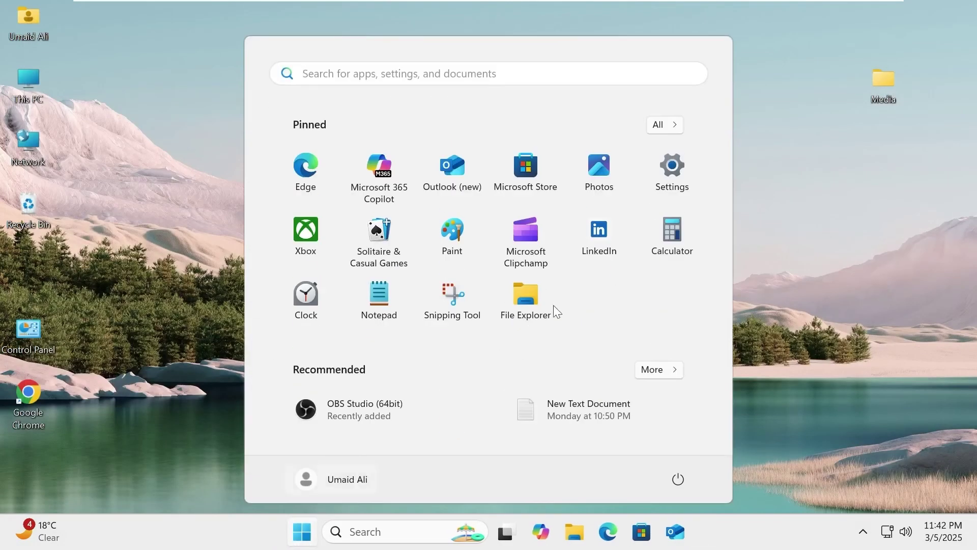
{"action": "left_click", "coordinate": [700, 160]}
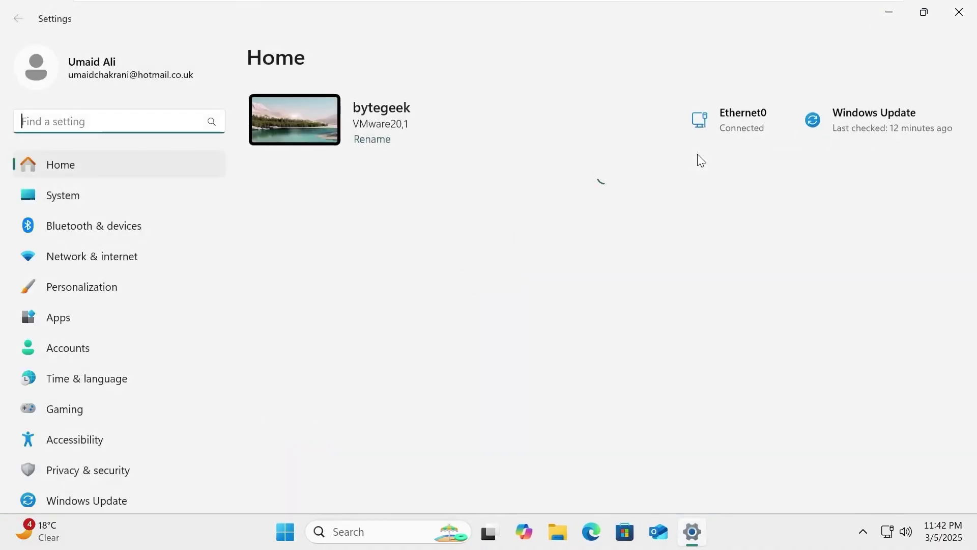
{"action": "left_click", "coordinate": [110, 116]}
{"action": "type", "text": "m"}
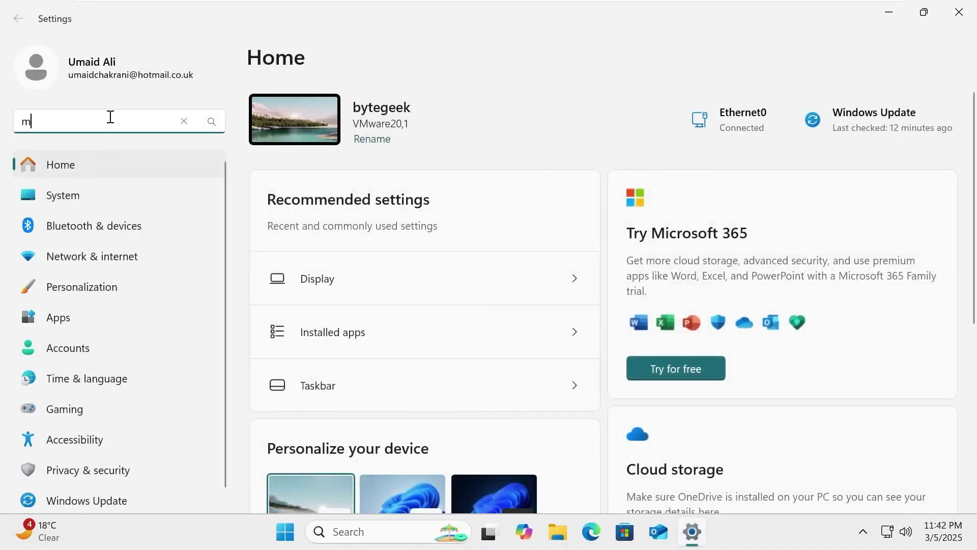
{"action": "type", "text": "edia"}
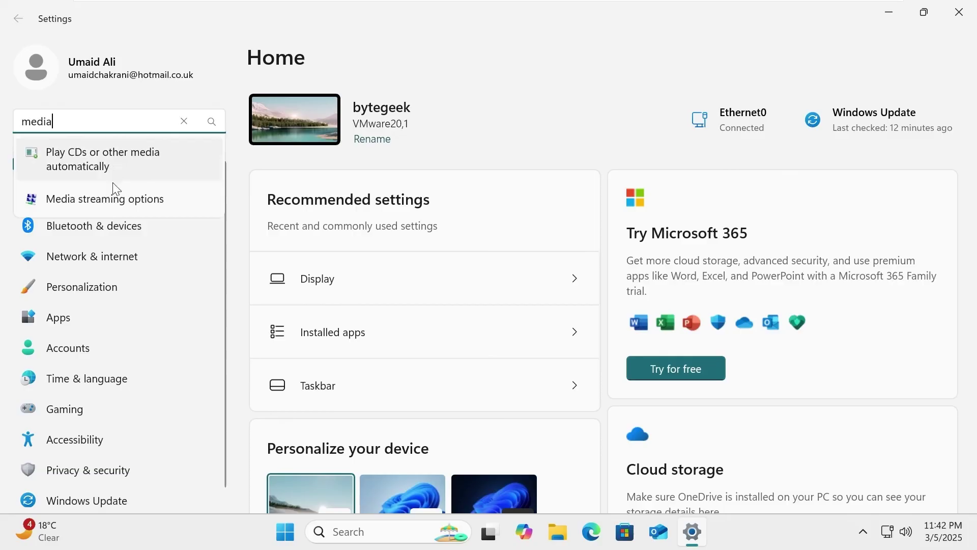
{"action": "left_click", "coordinate": [115, 197]}
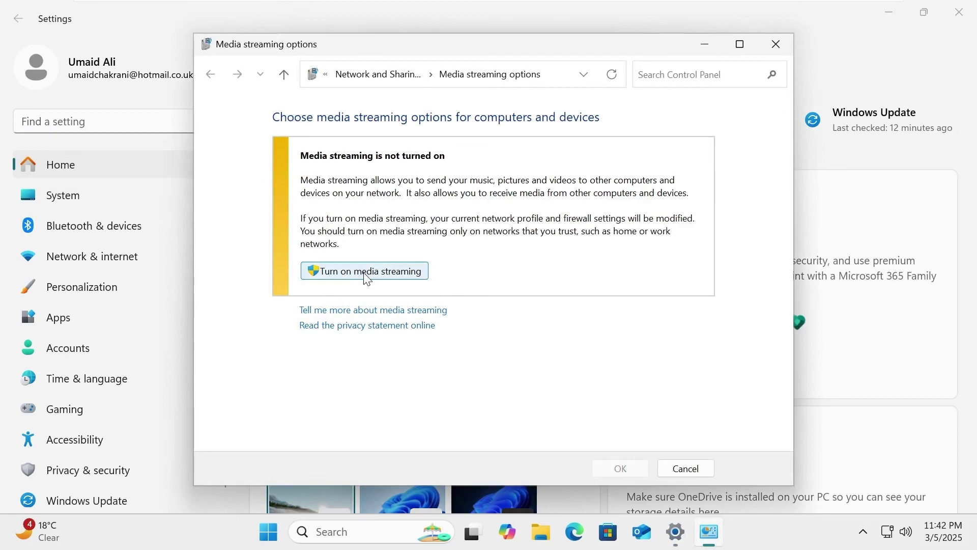
{"action": "left_click", "coordinate": [775, 45]}
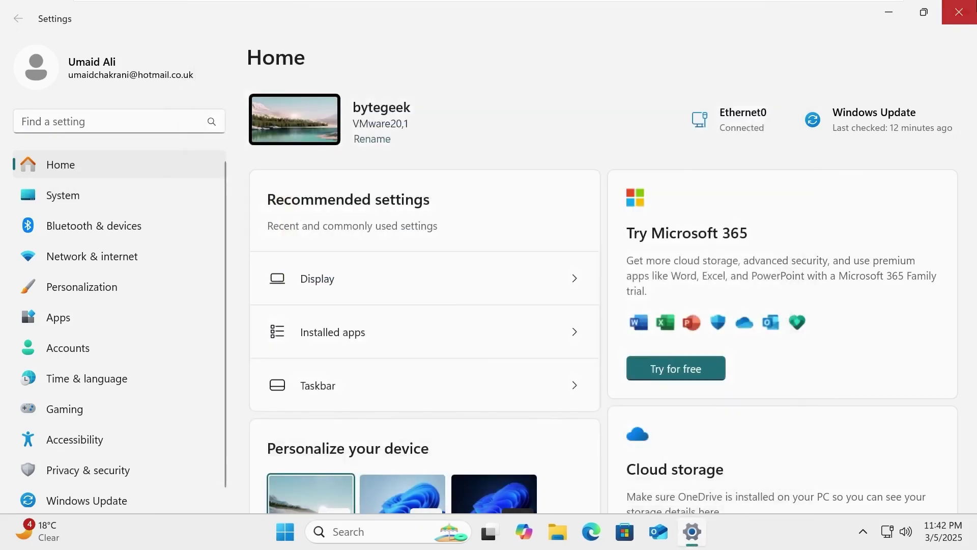
{"action": "left_click", "coordinate": [958, 12]}
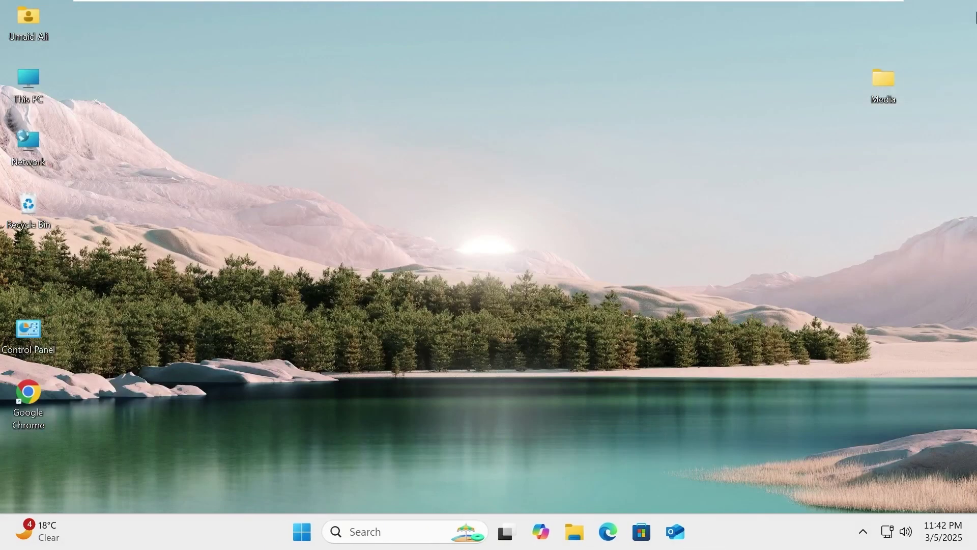